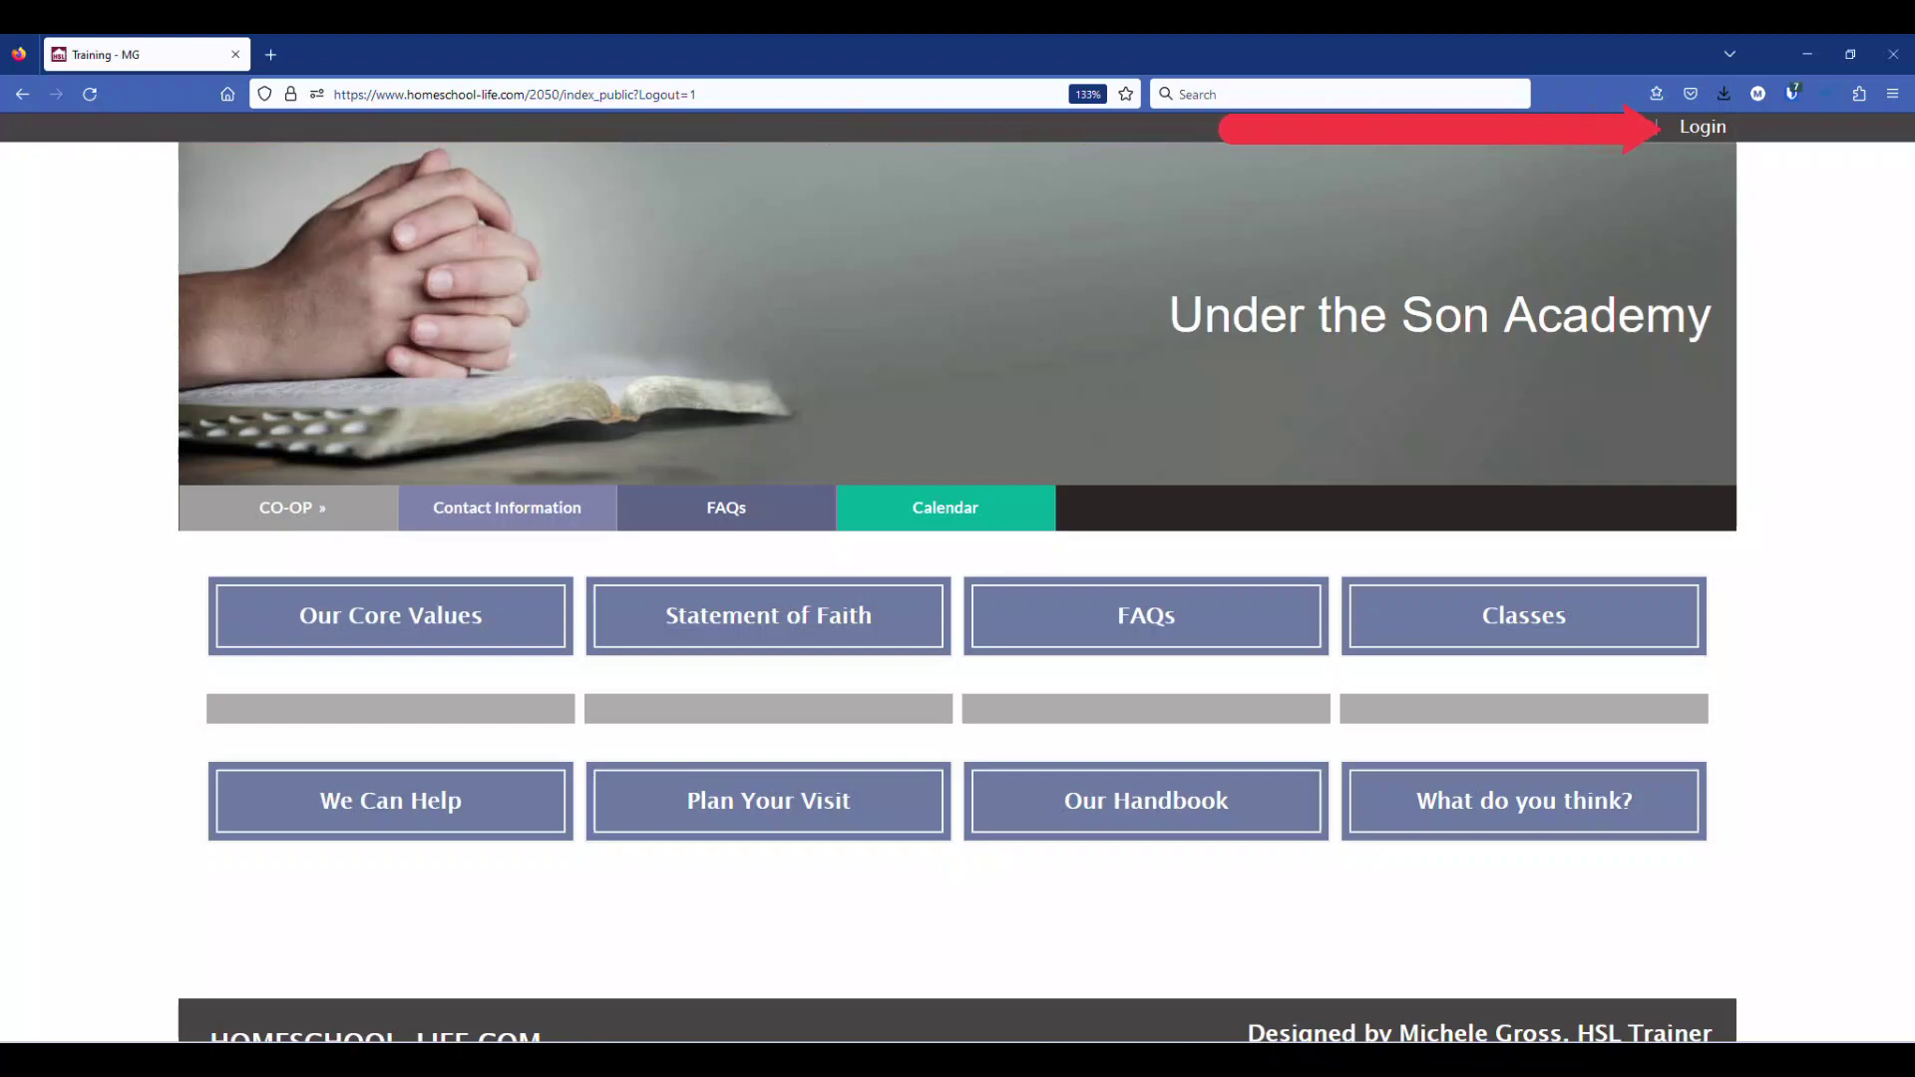
- Log in as the student and view the American History class home page
click(1702, 135)
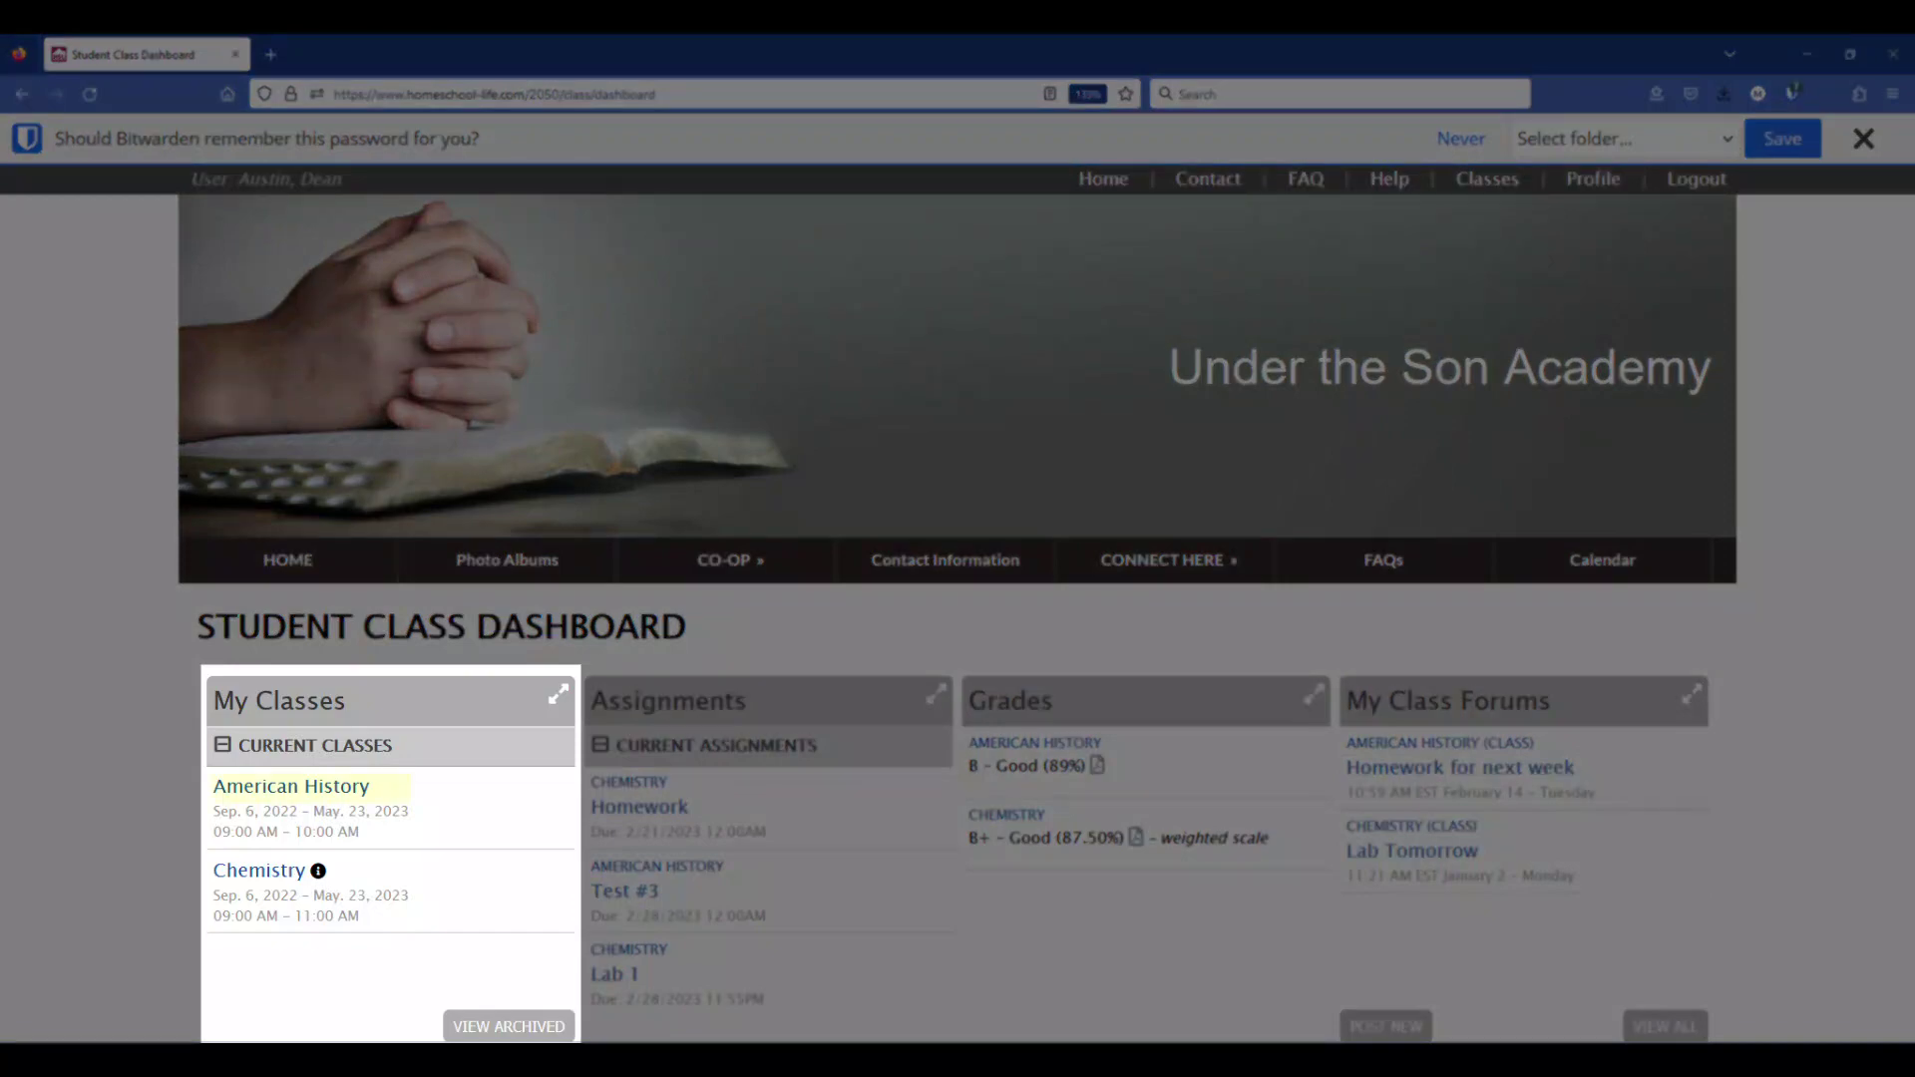
click(297, 808)
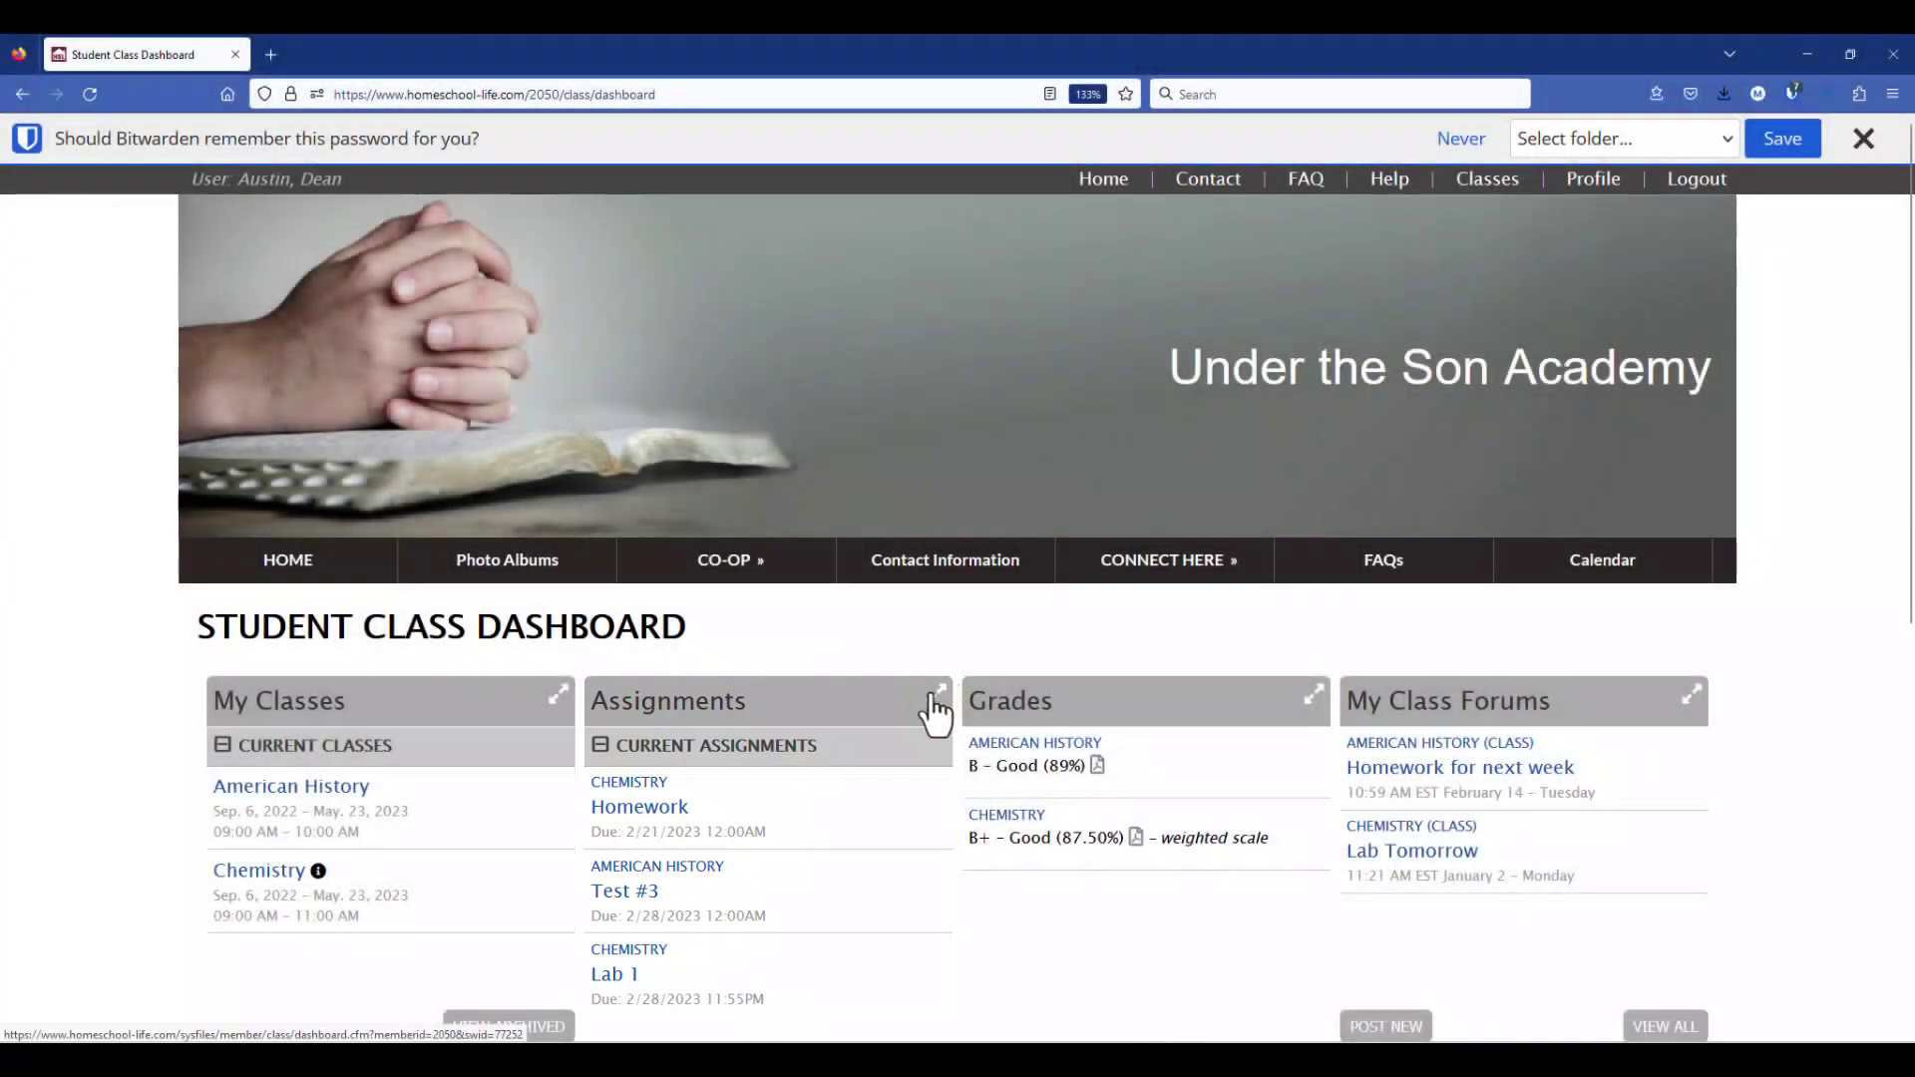
click(934, 700)
scroll(1210, 782, down, 2)
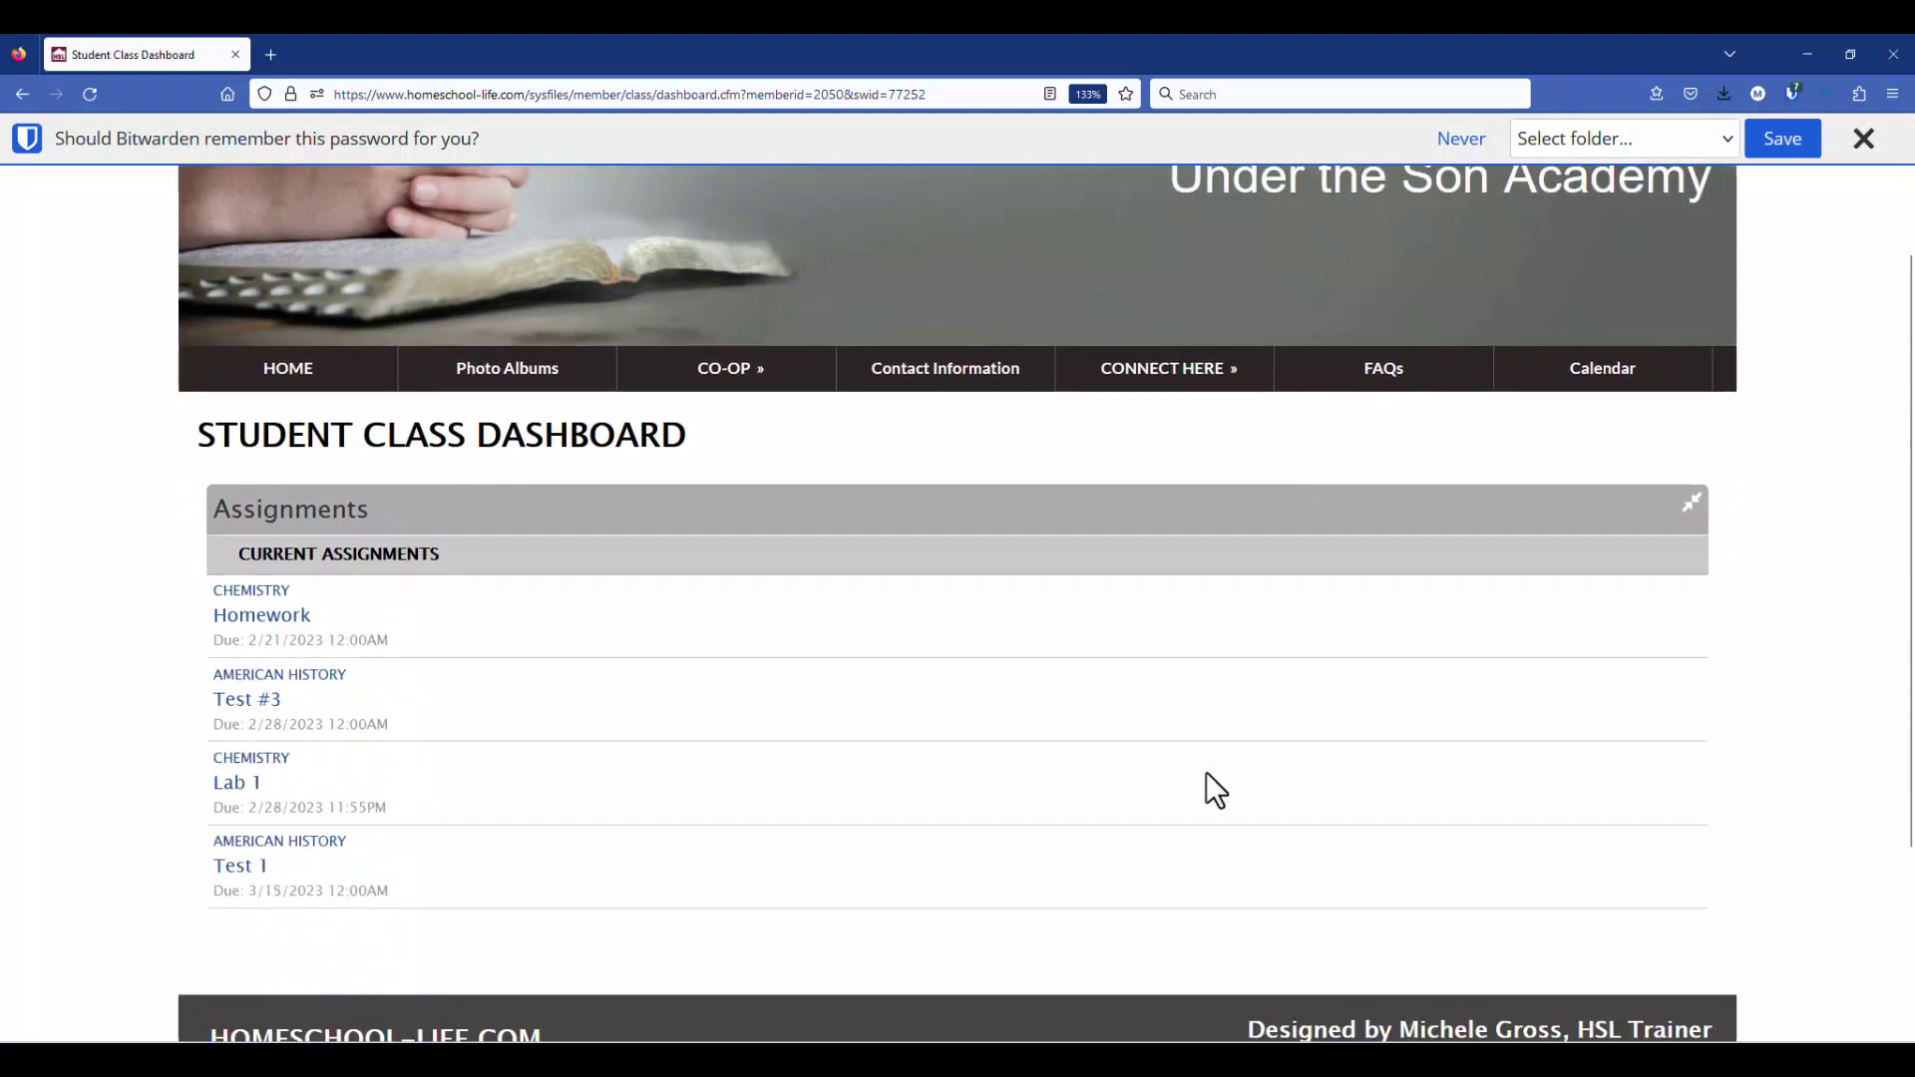
scroll(1206, 773, down, 1)
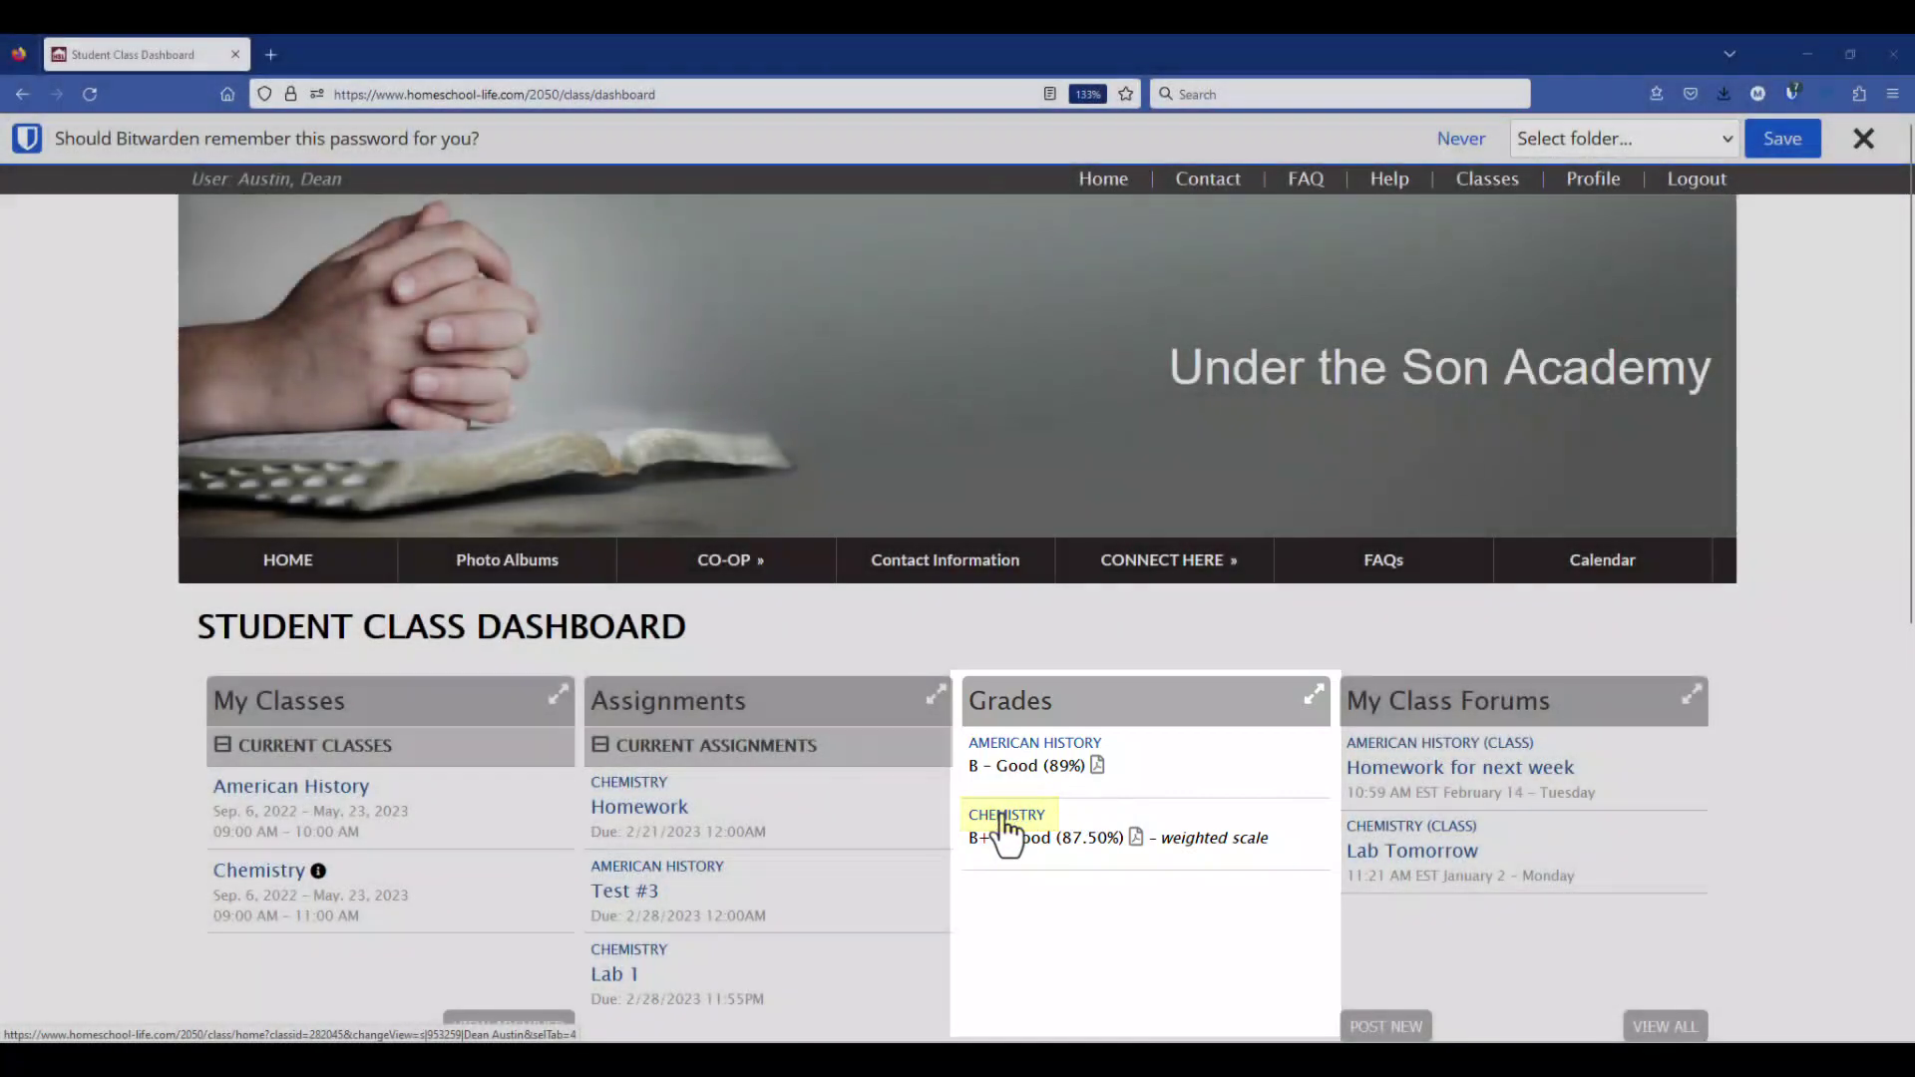
click(1006, 820)
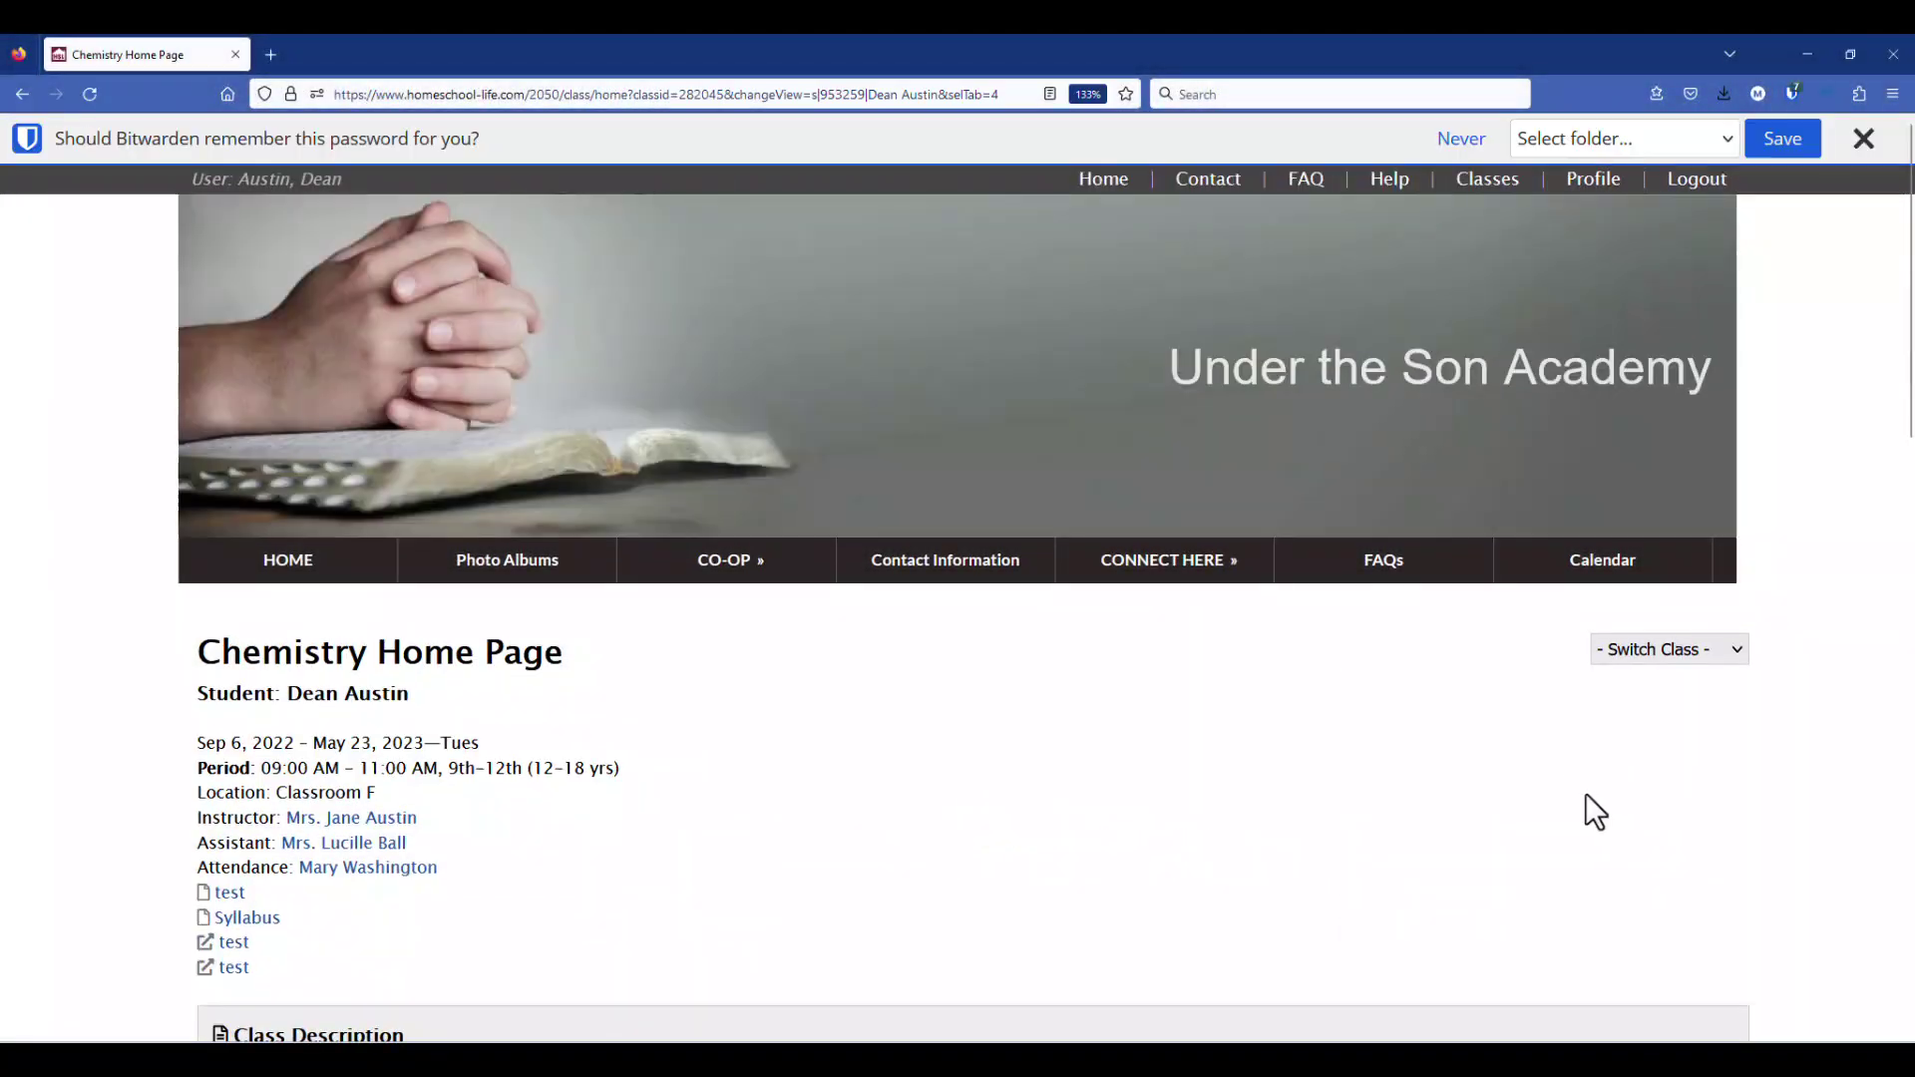
scroll(1590, 796, down, 3)
scroll(1591, 797, down, 3)
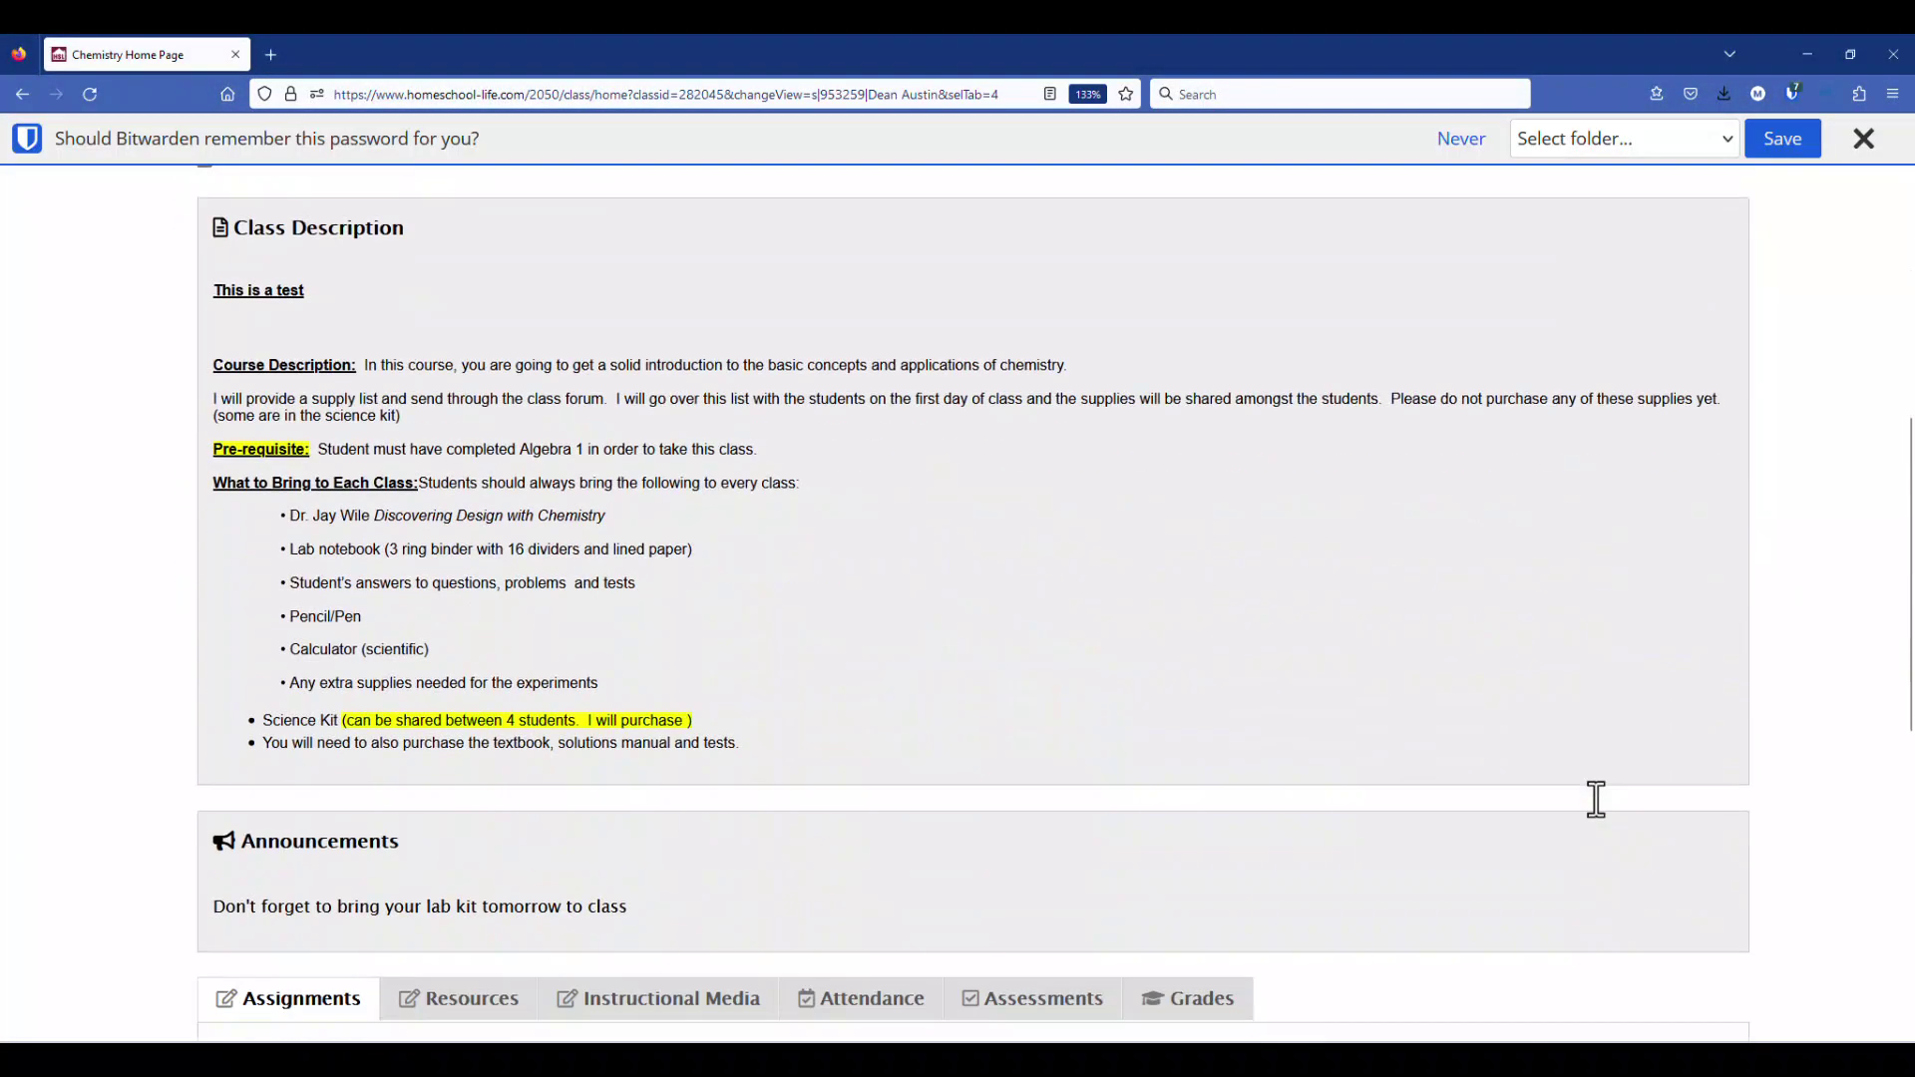
scroll(1593, 797, down, 3)
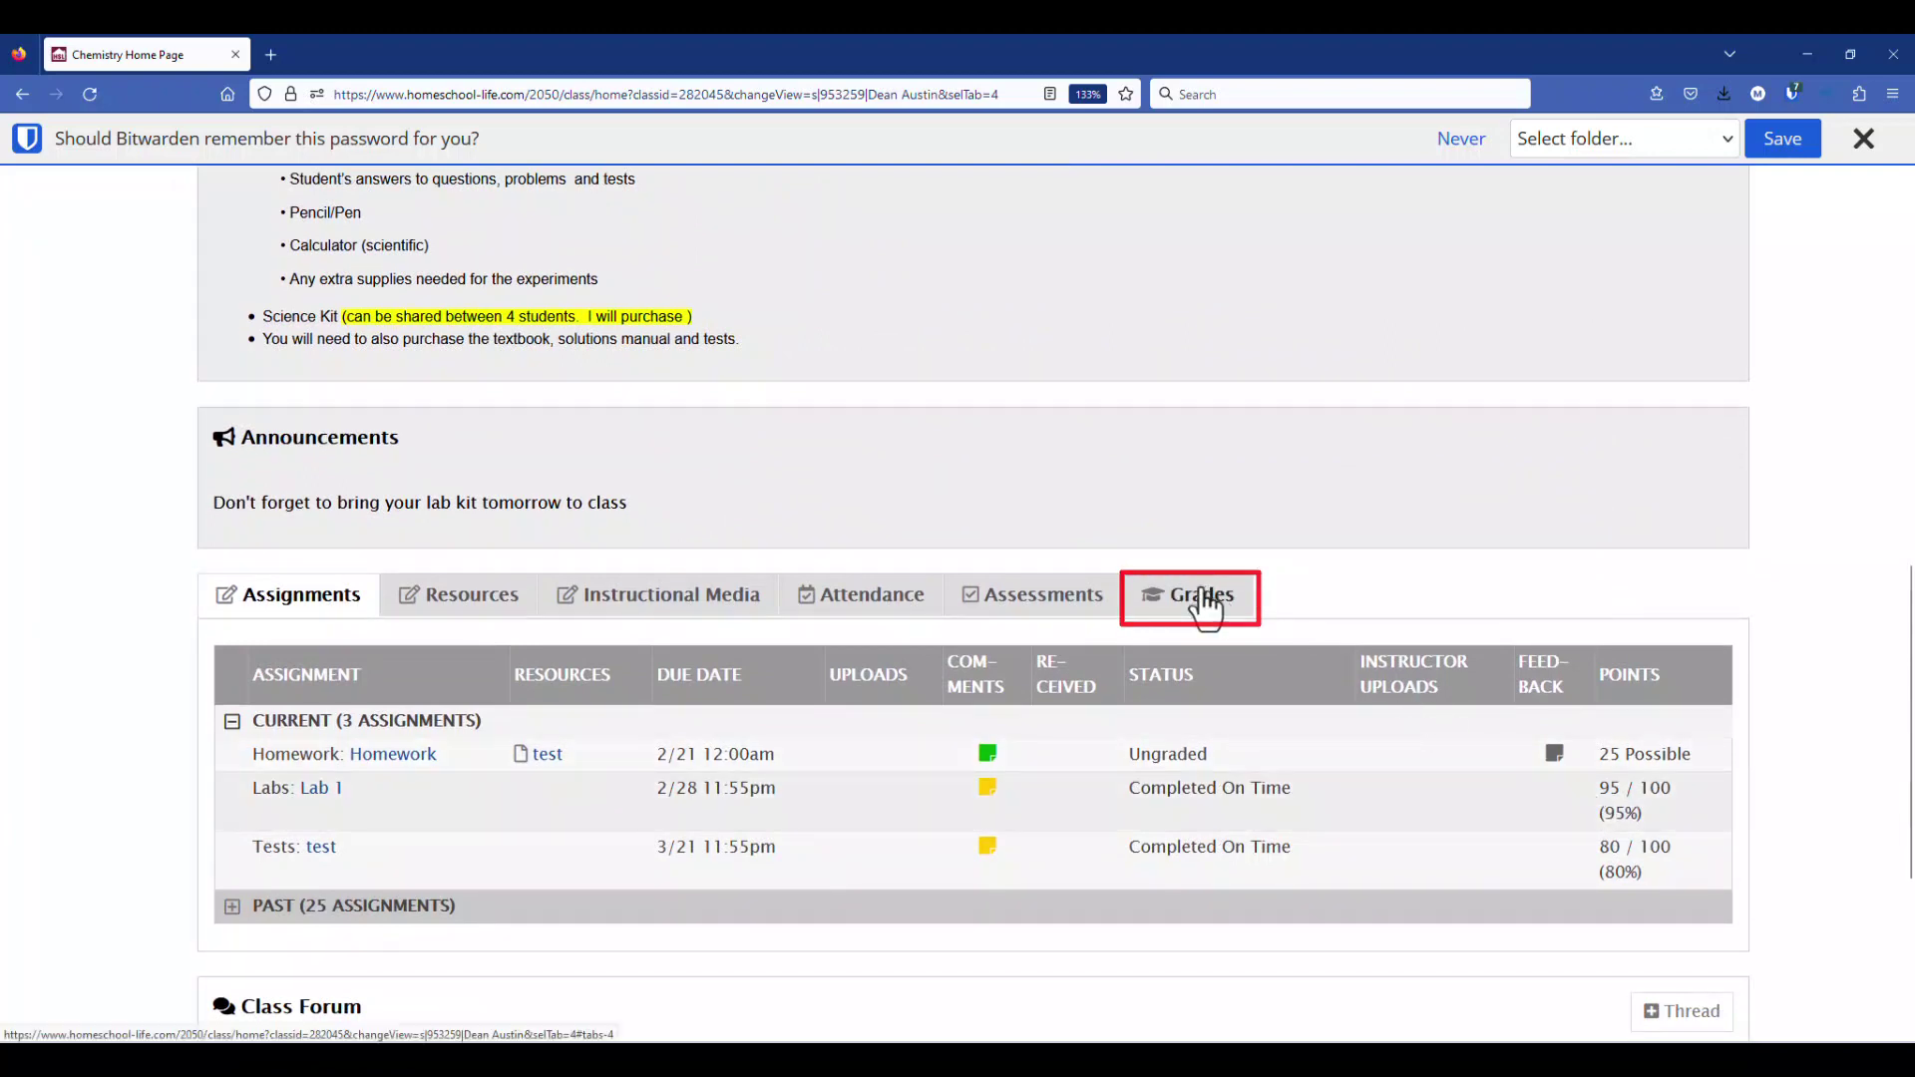
click(1205, 605)
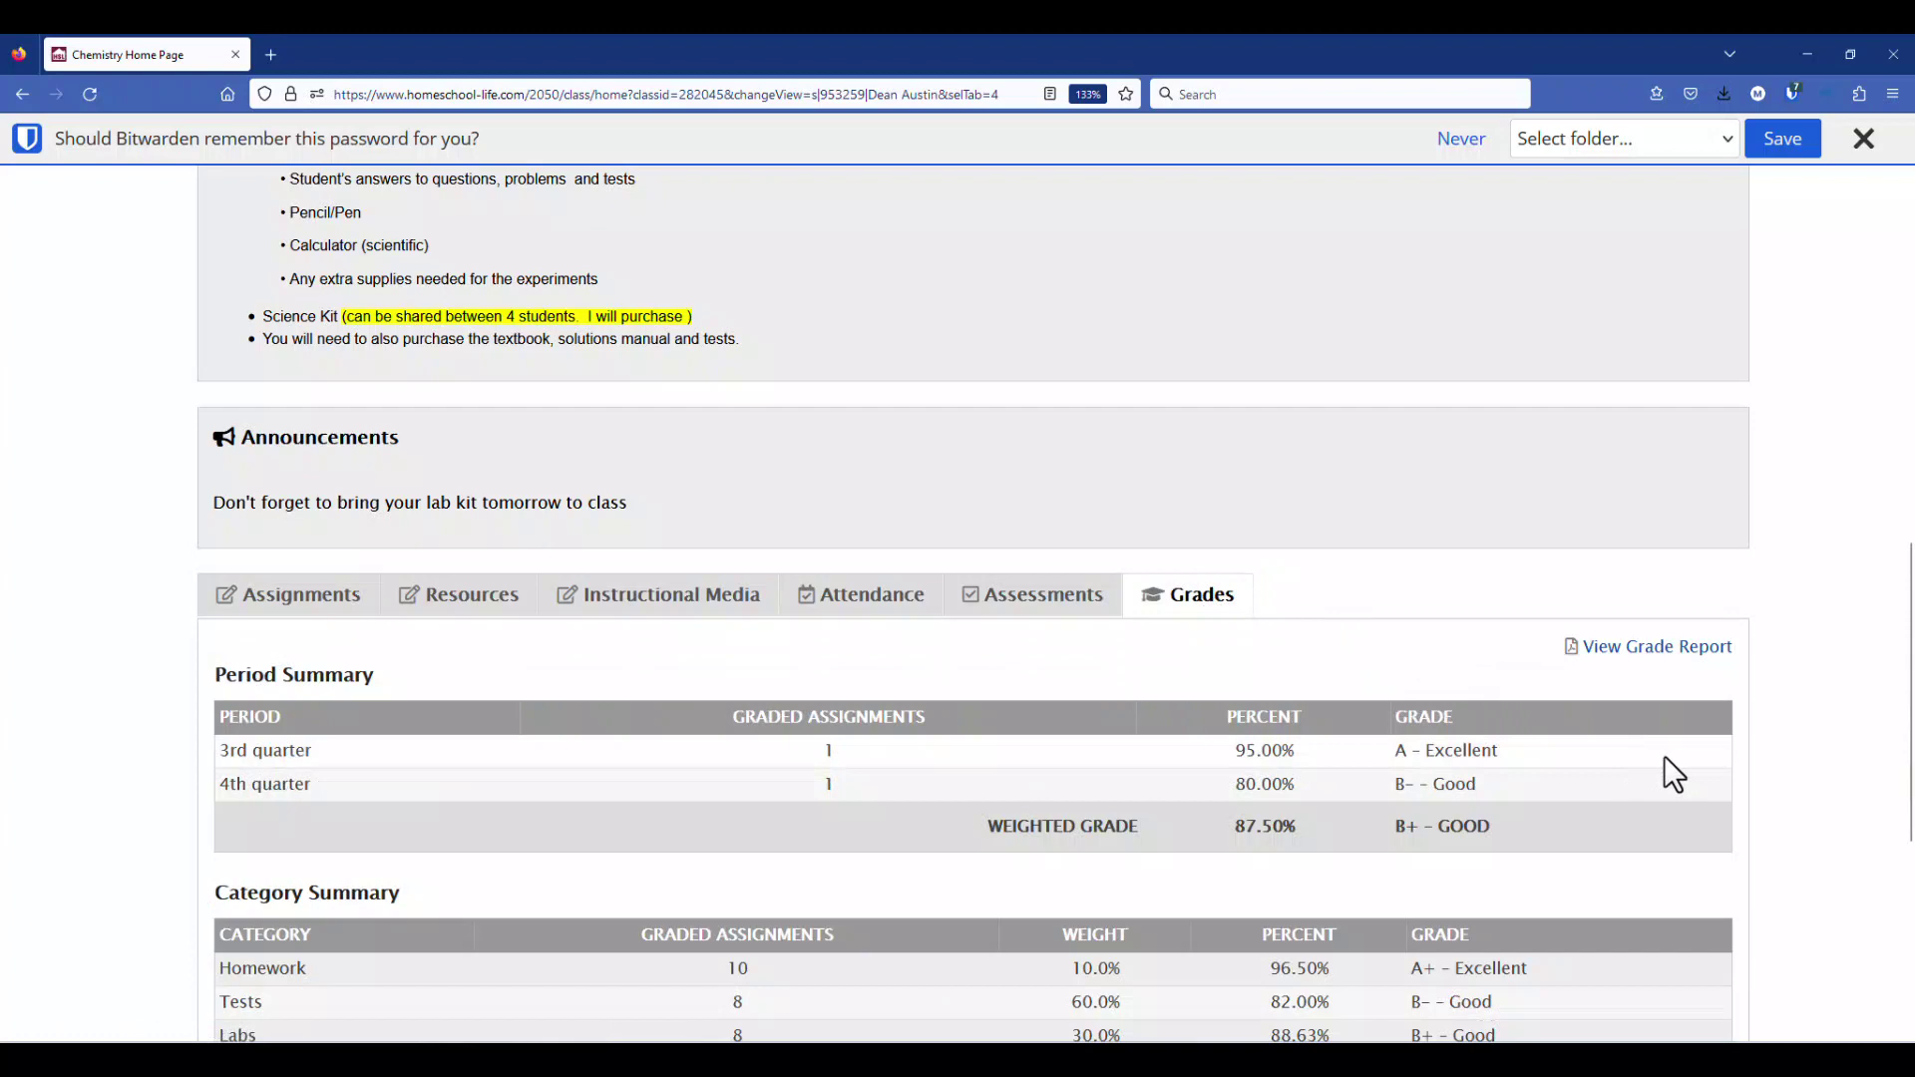
scroll(1756, 778, down, 2)
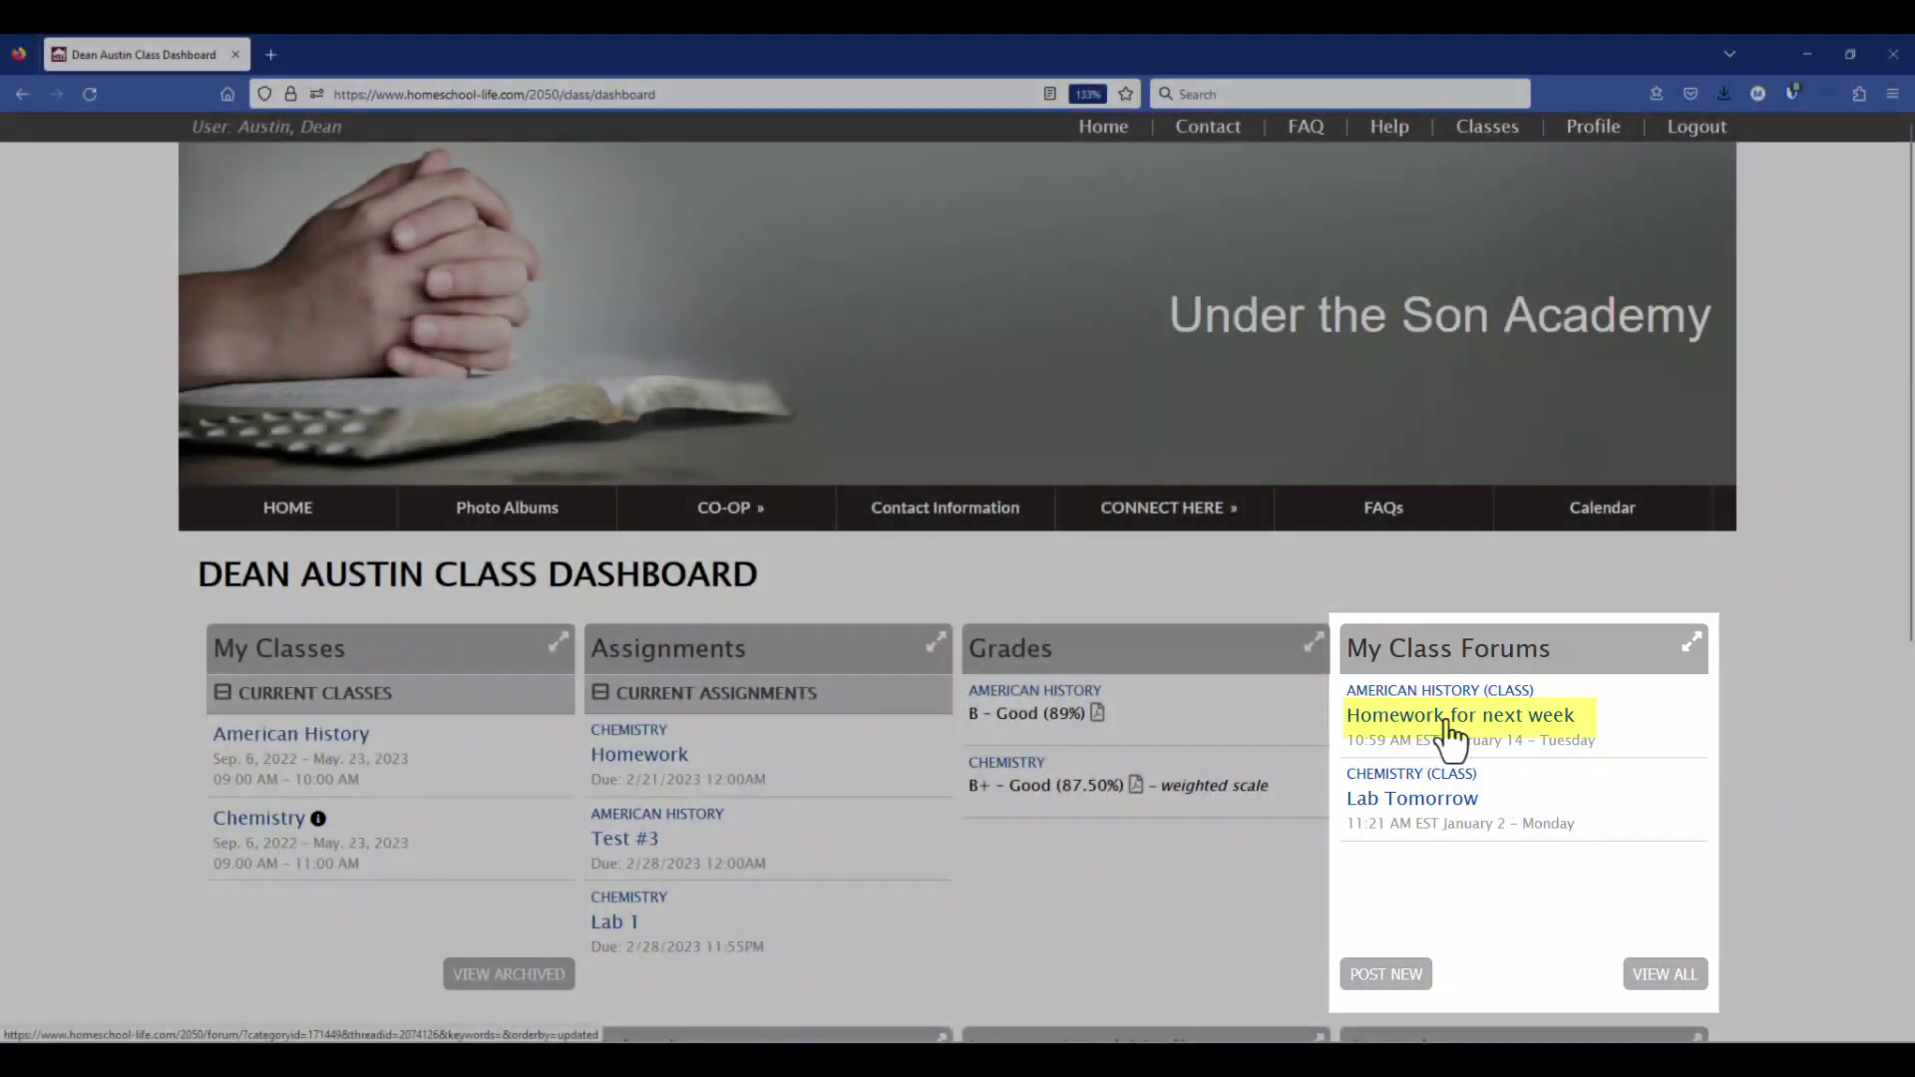
- Open the American History forum thread 'Homework for next week' from My Class Forums
click(1449, 733)
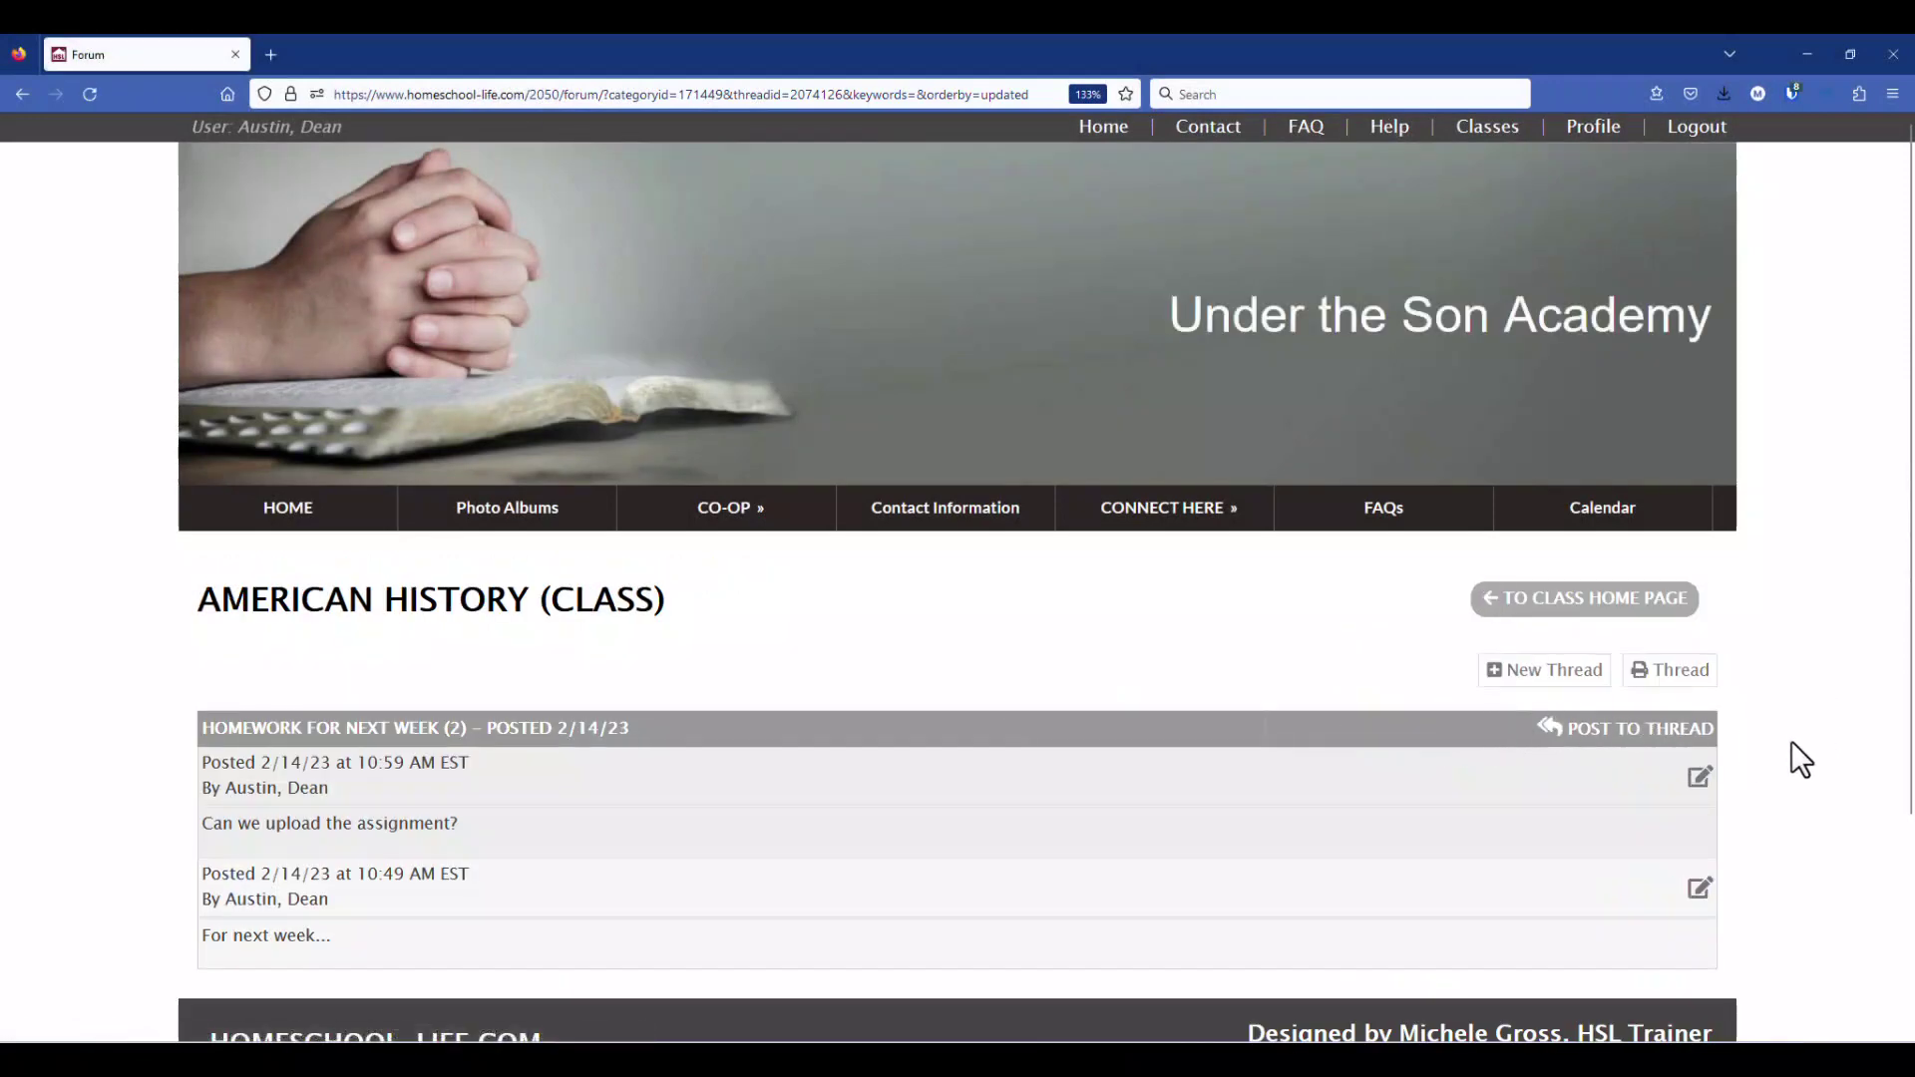
scroll(1791, 741, down, 2)
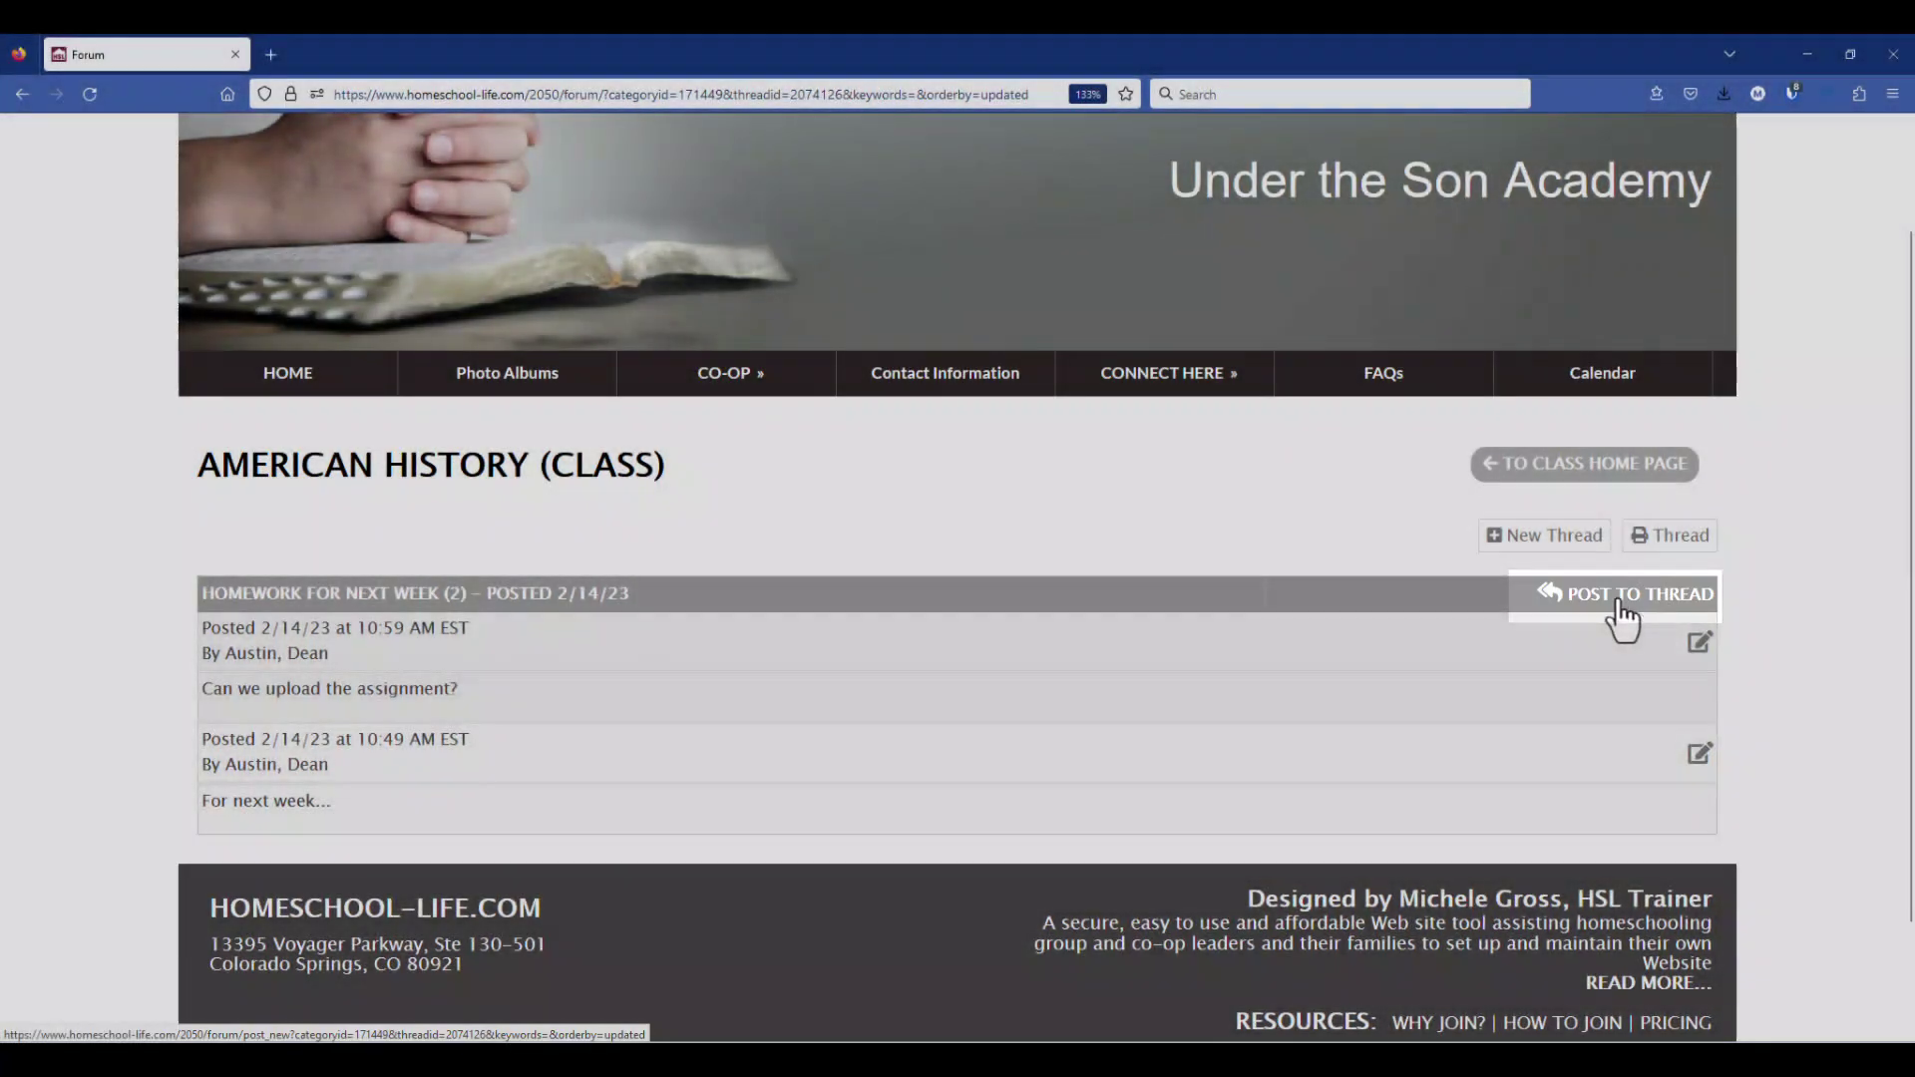
- Preview the thread's reply form, then bring up a blank Add Forum Thread form
click(1644, 610)
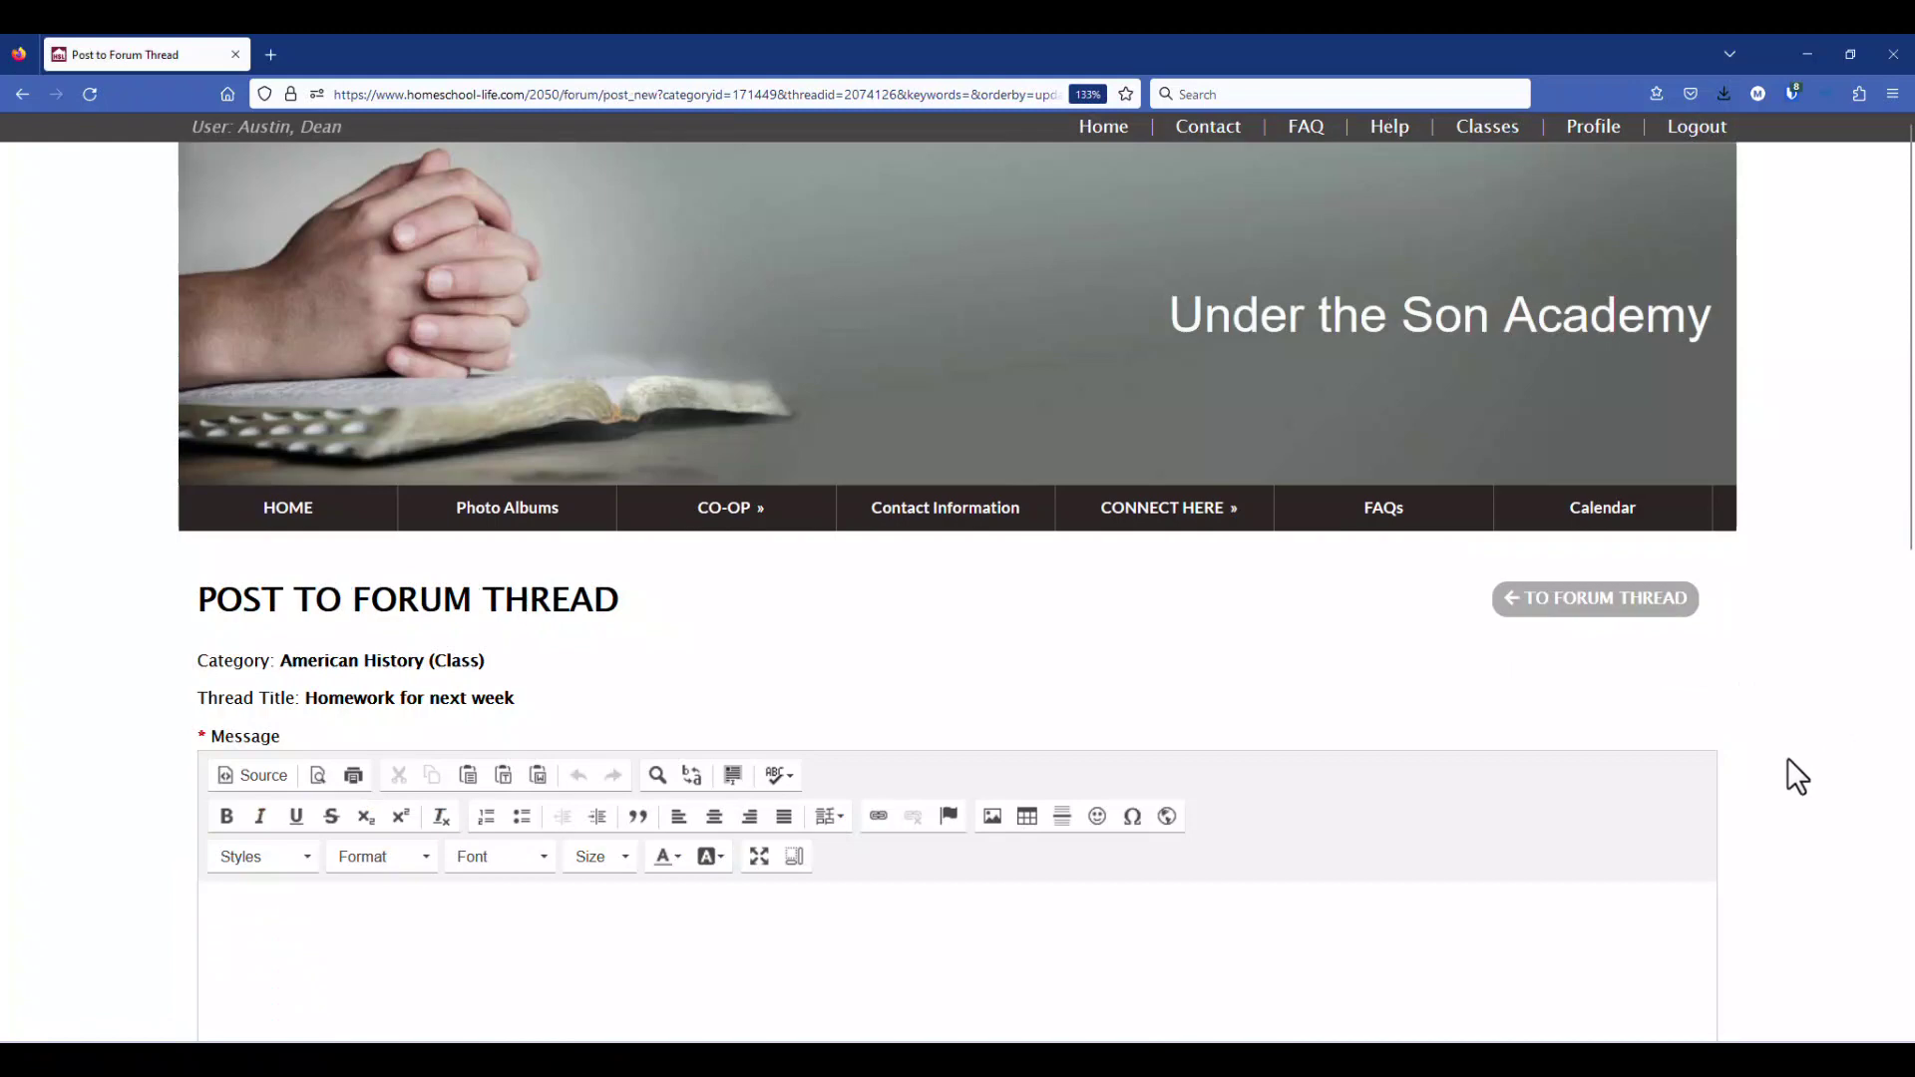
scroll(1787, 760, down, 1)
scroll(1787, 766, down, 3)
scroll(1786, 769, down, 2)
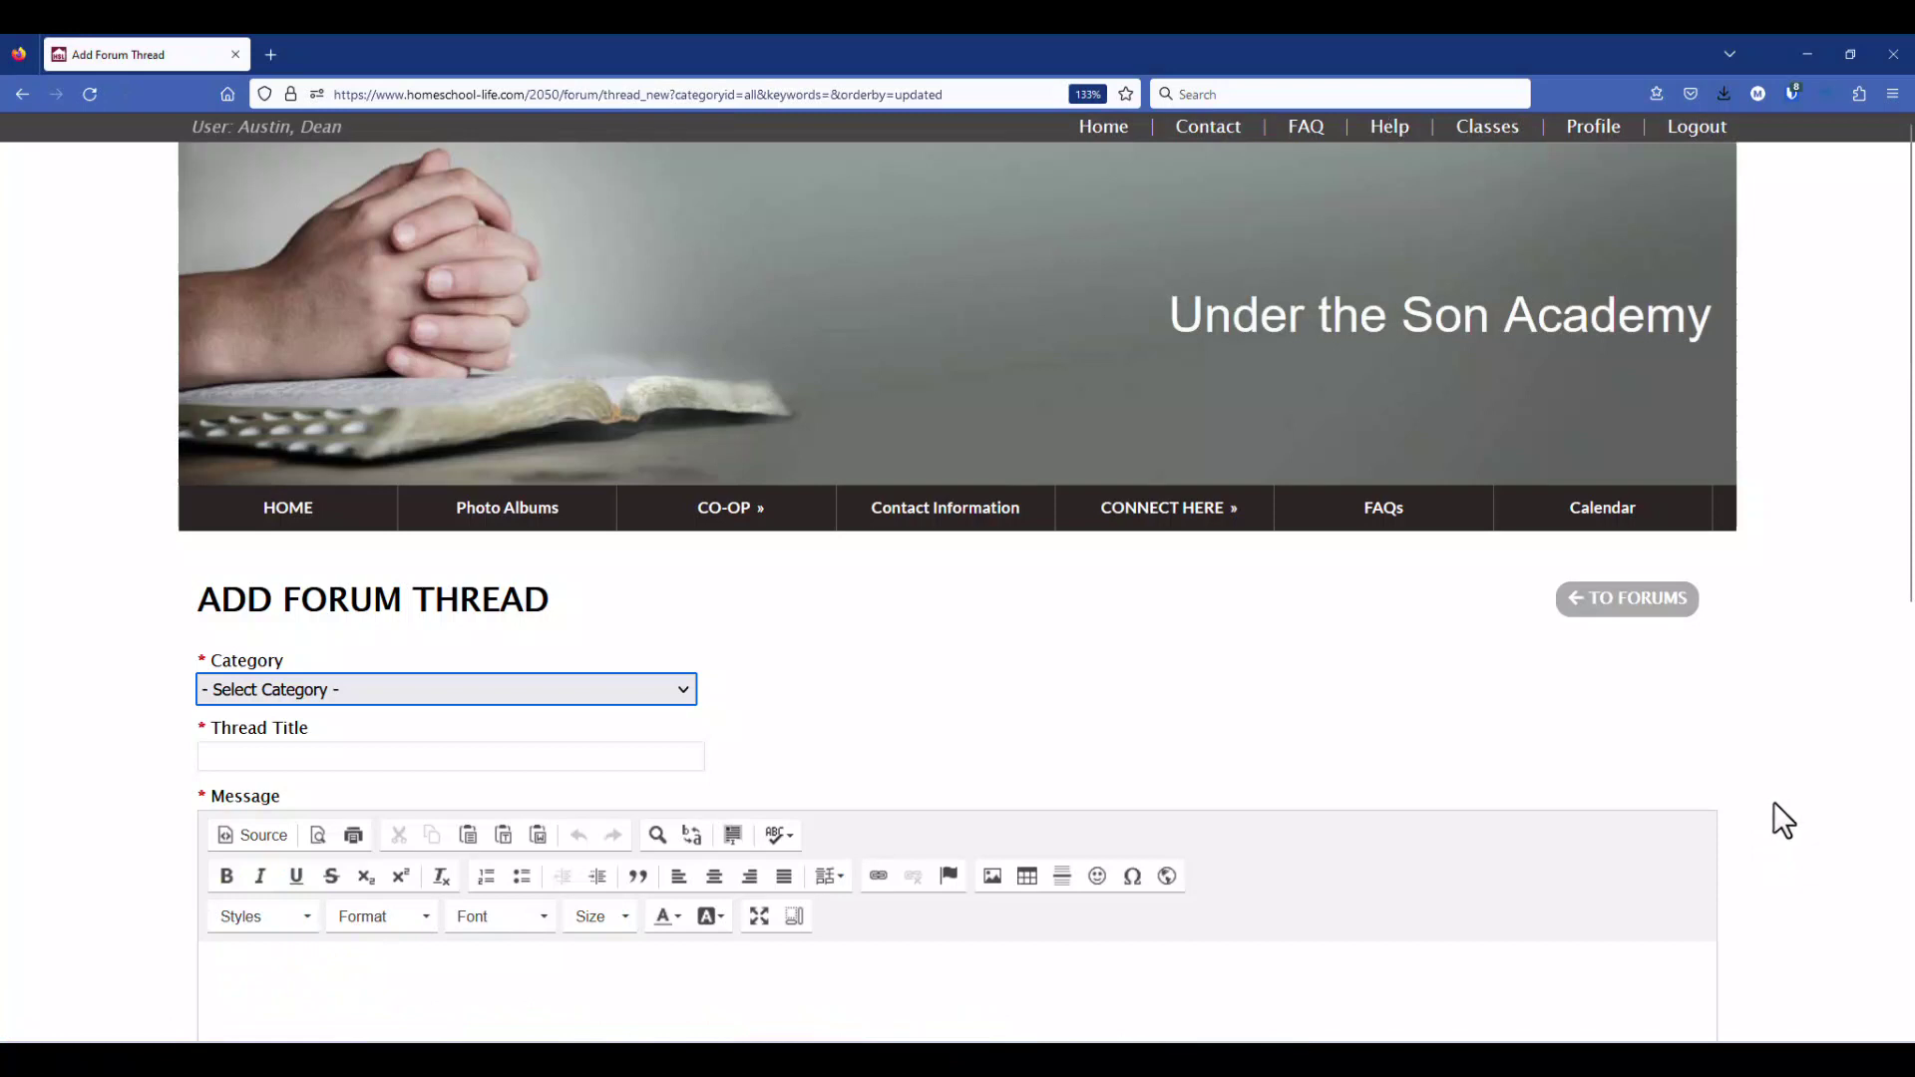
- Check the forum Category options, then leave the thread unposted for the Classes dashboard
click(677, 693)
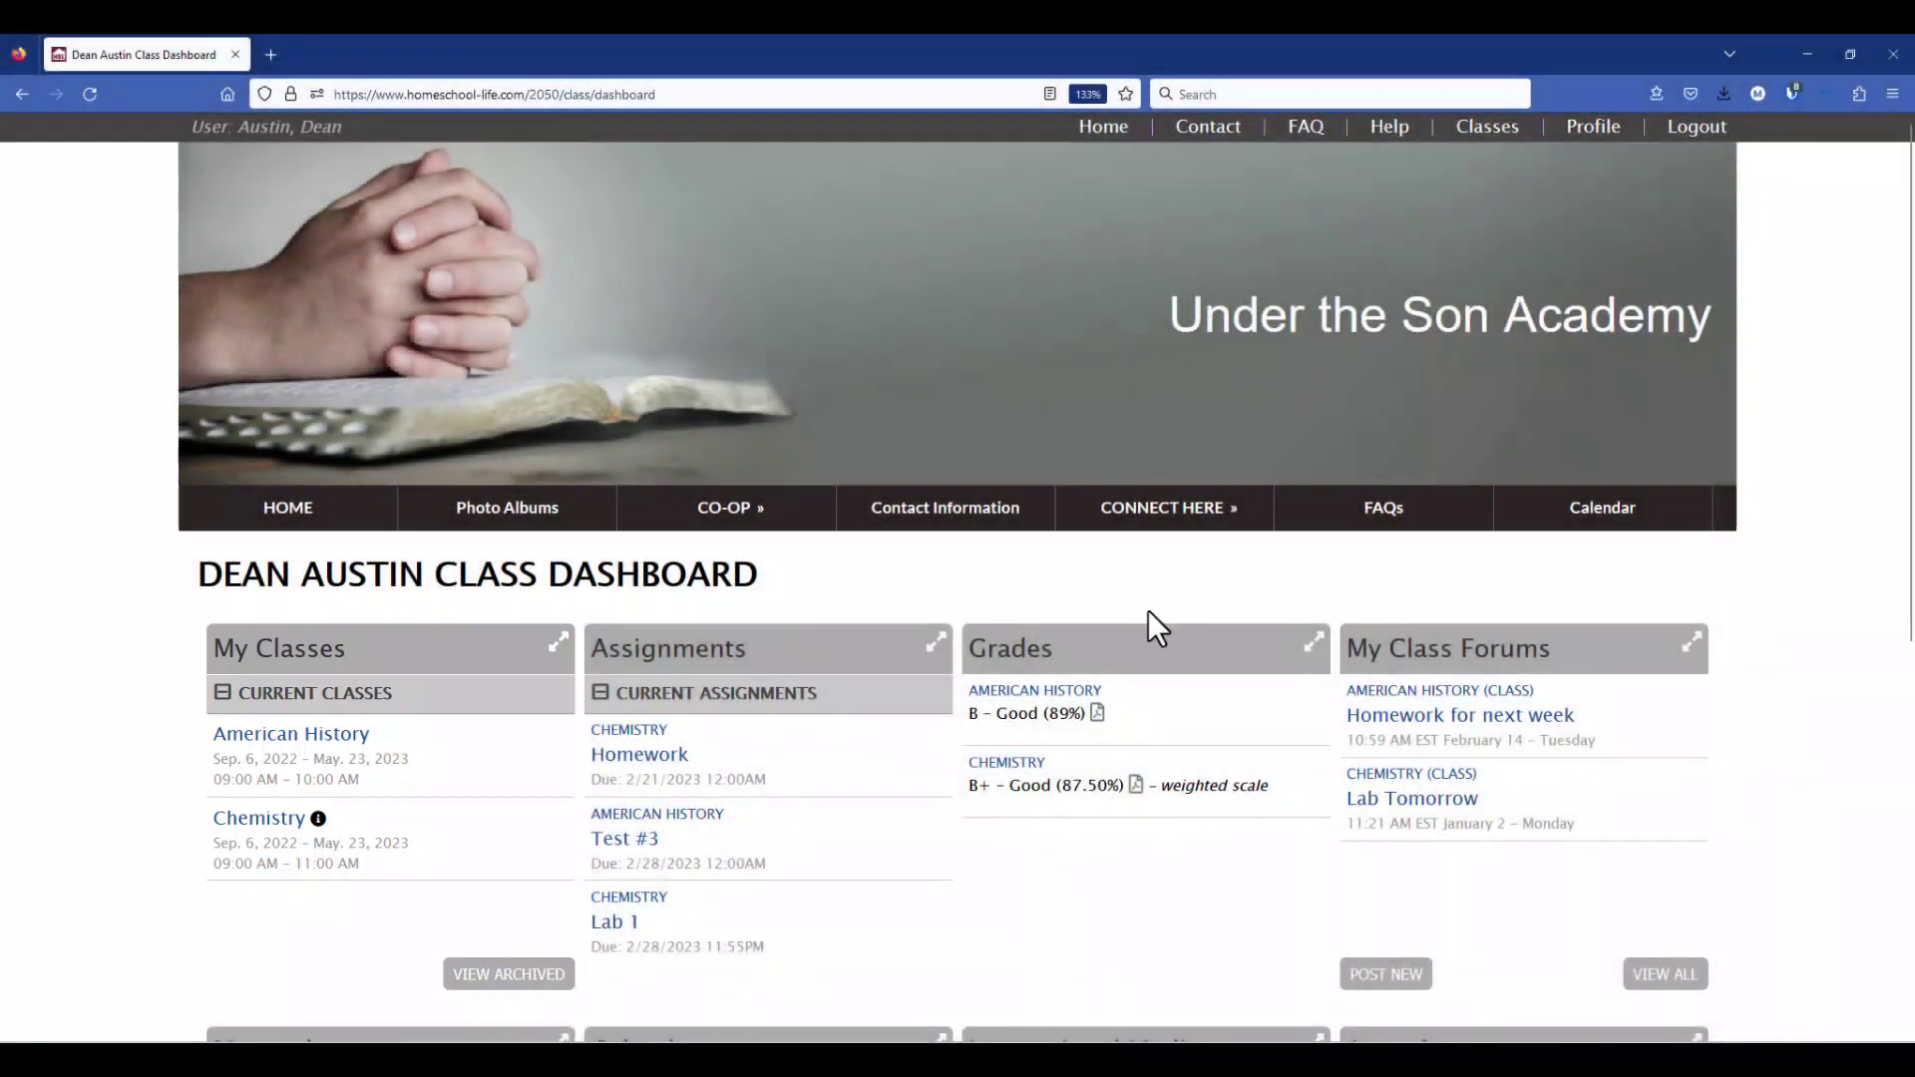
click(291, 753)
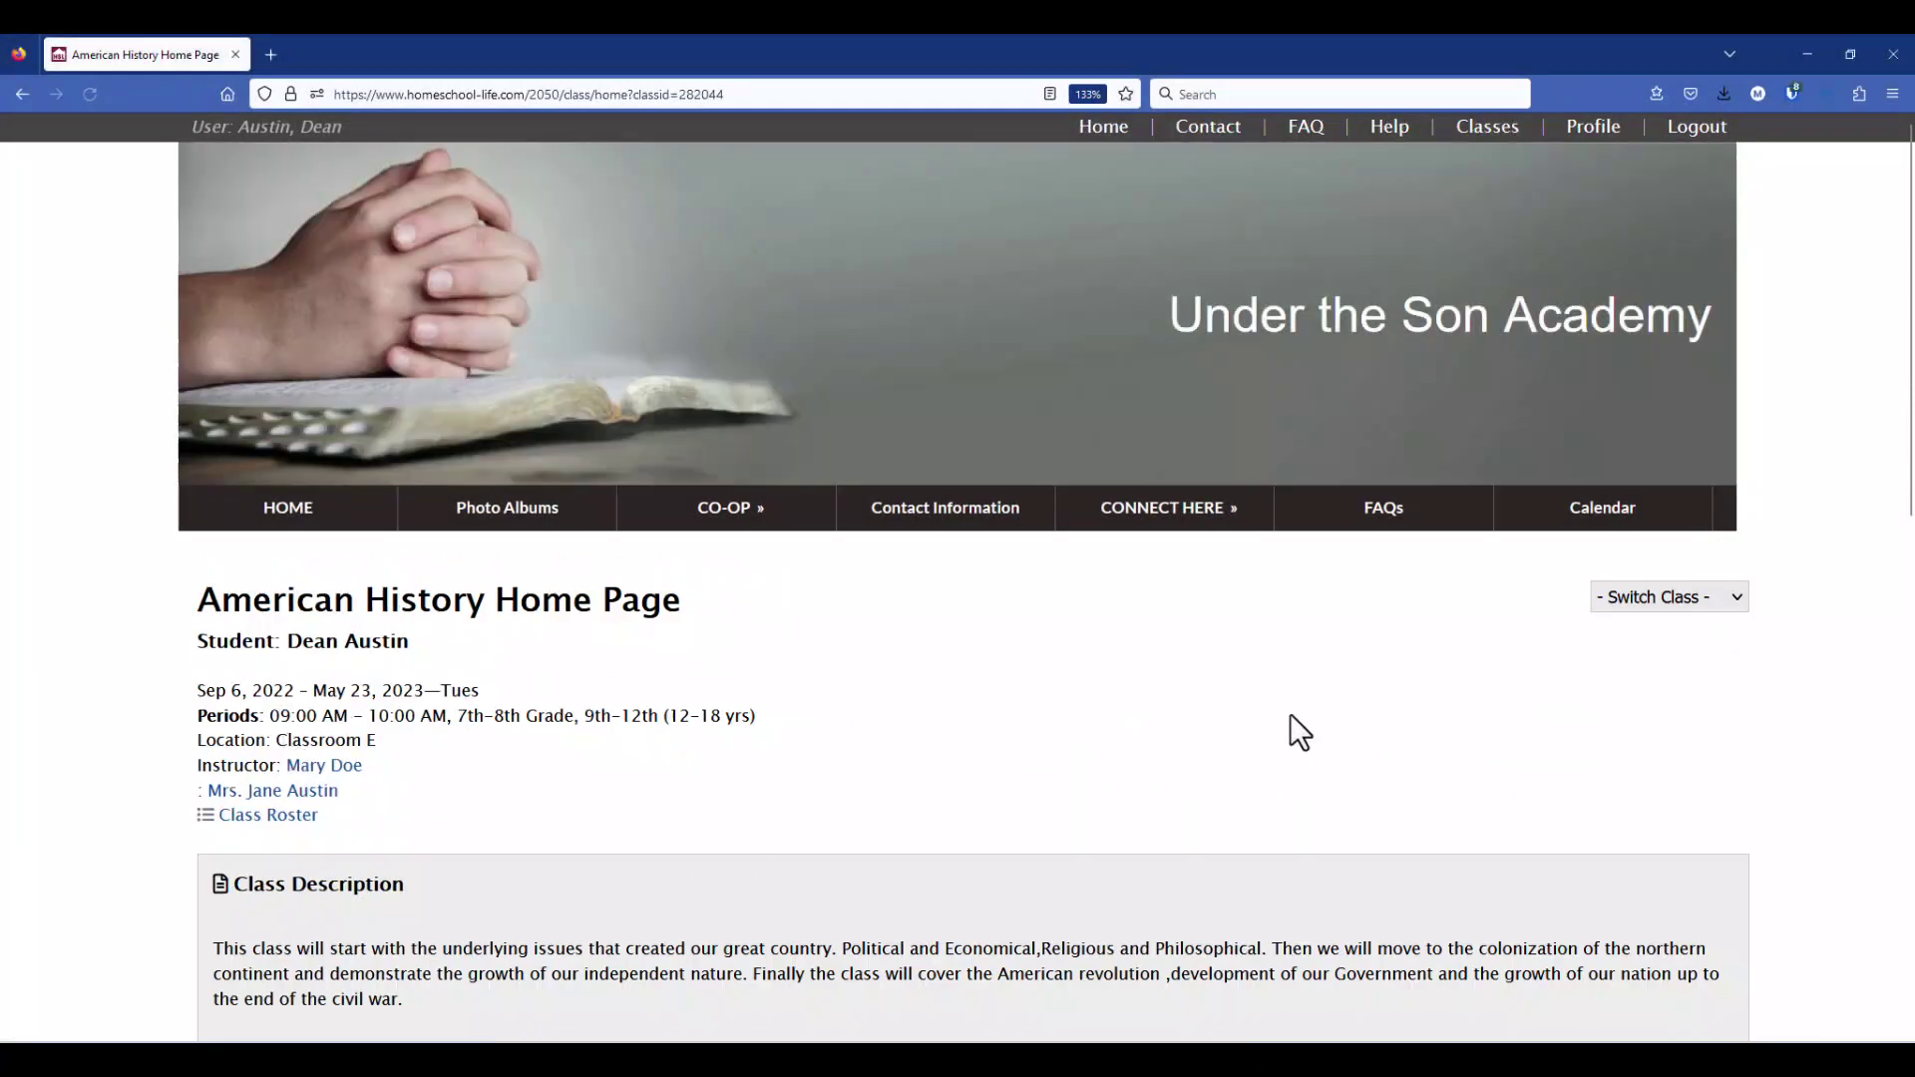
scroll(1588, 704, down, 2)
scroll(1588, 709, down, 2)
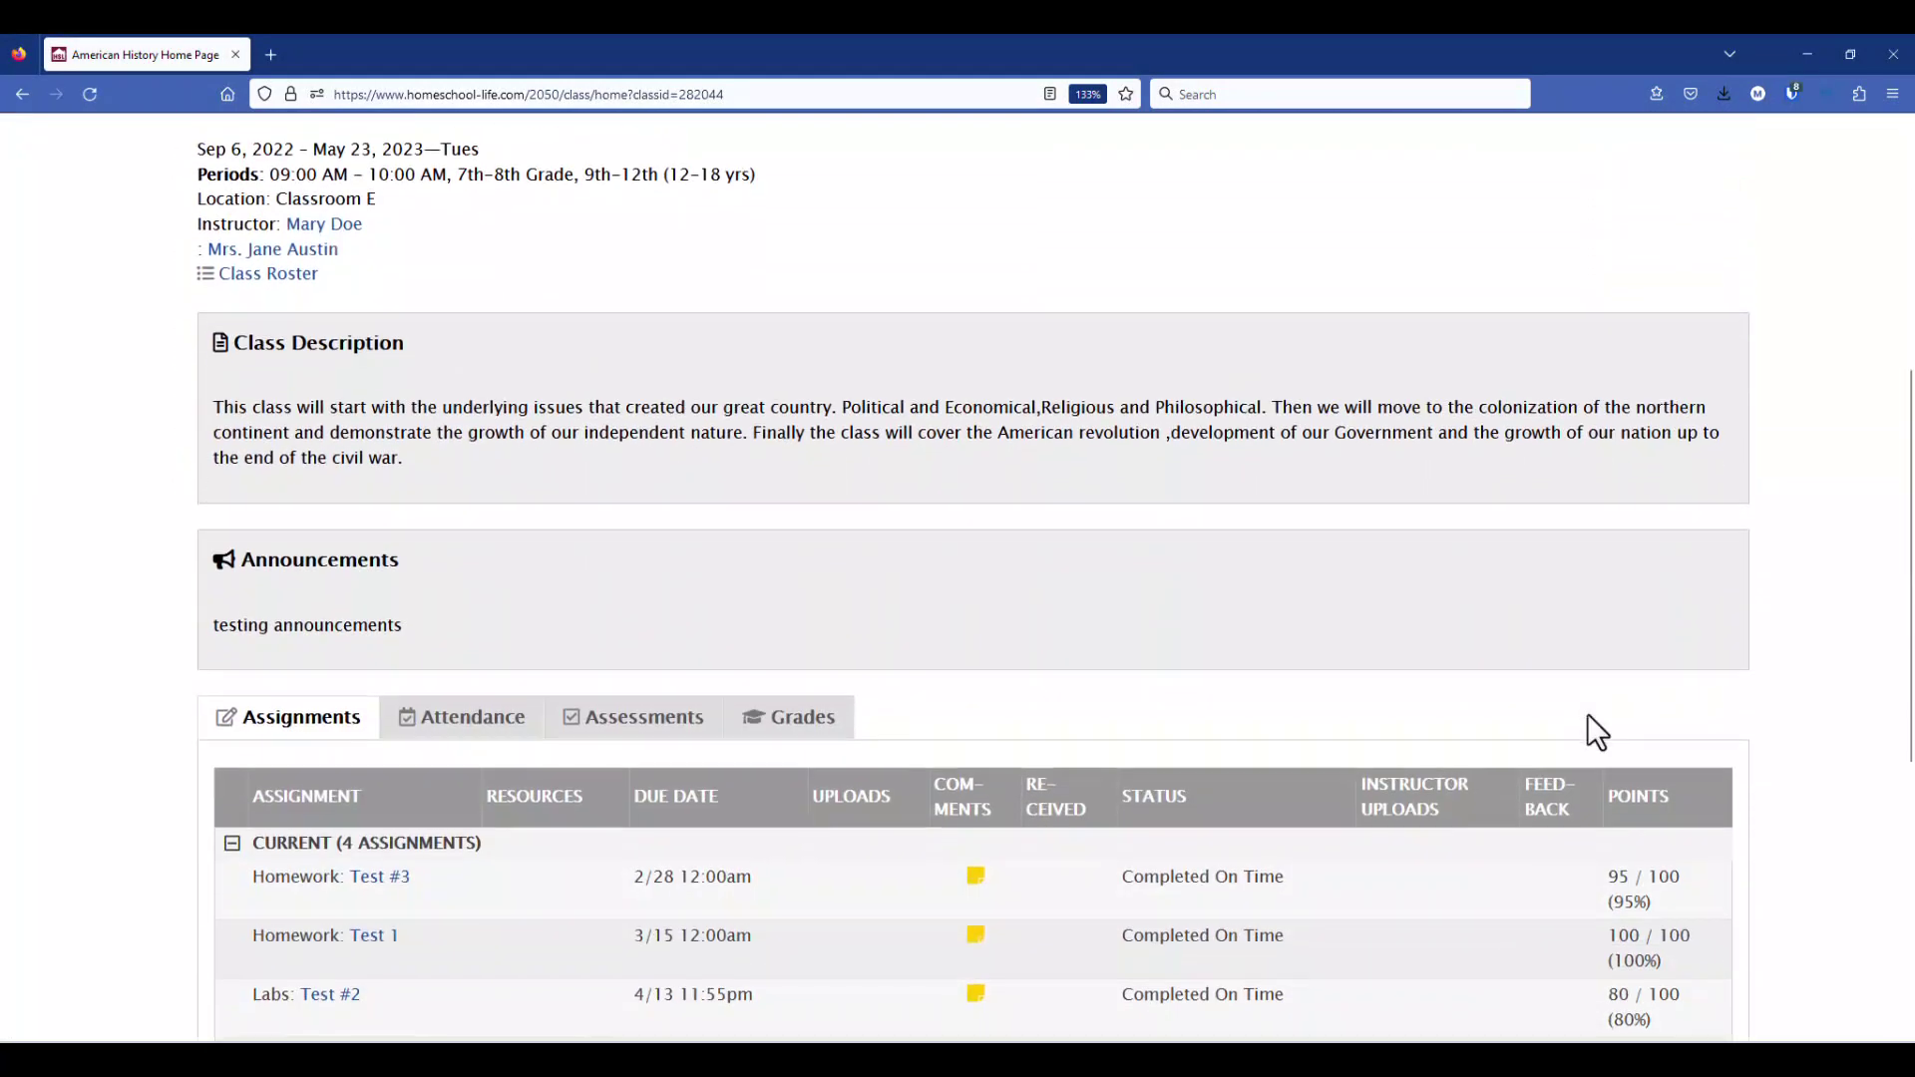
scroll(1588, 714, down, 2)
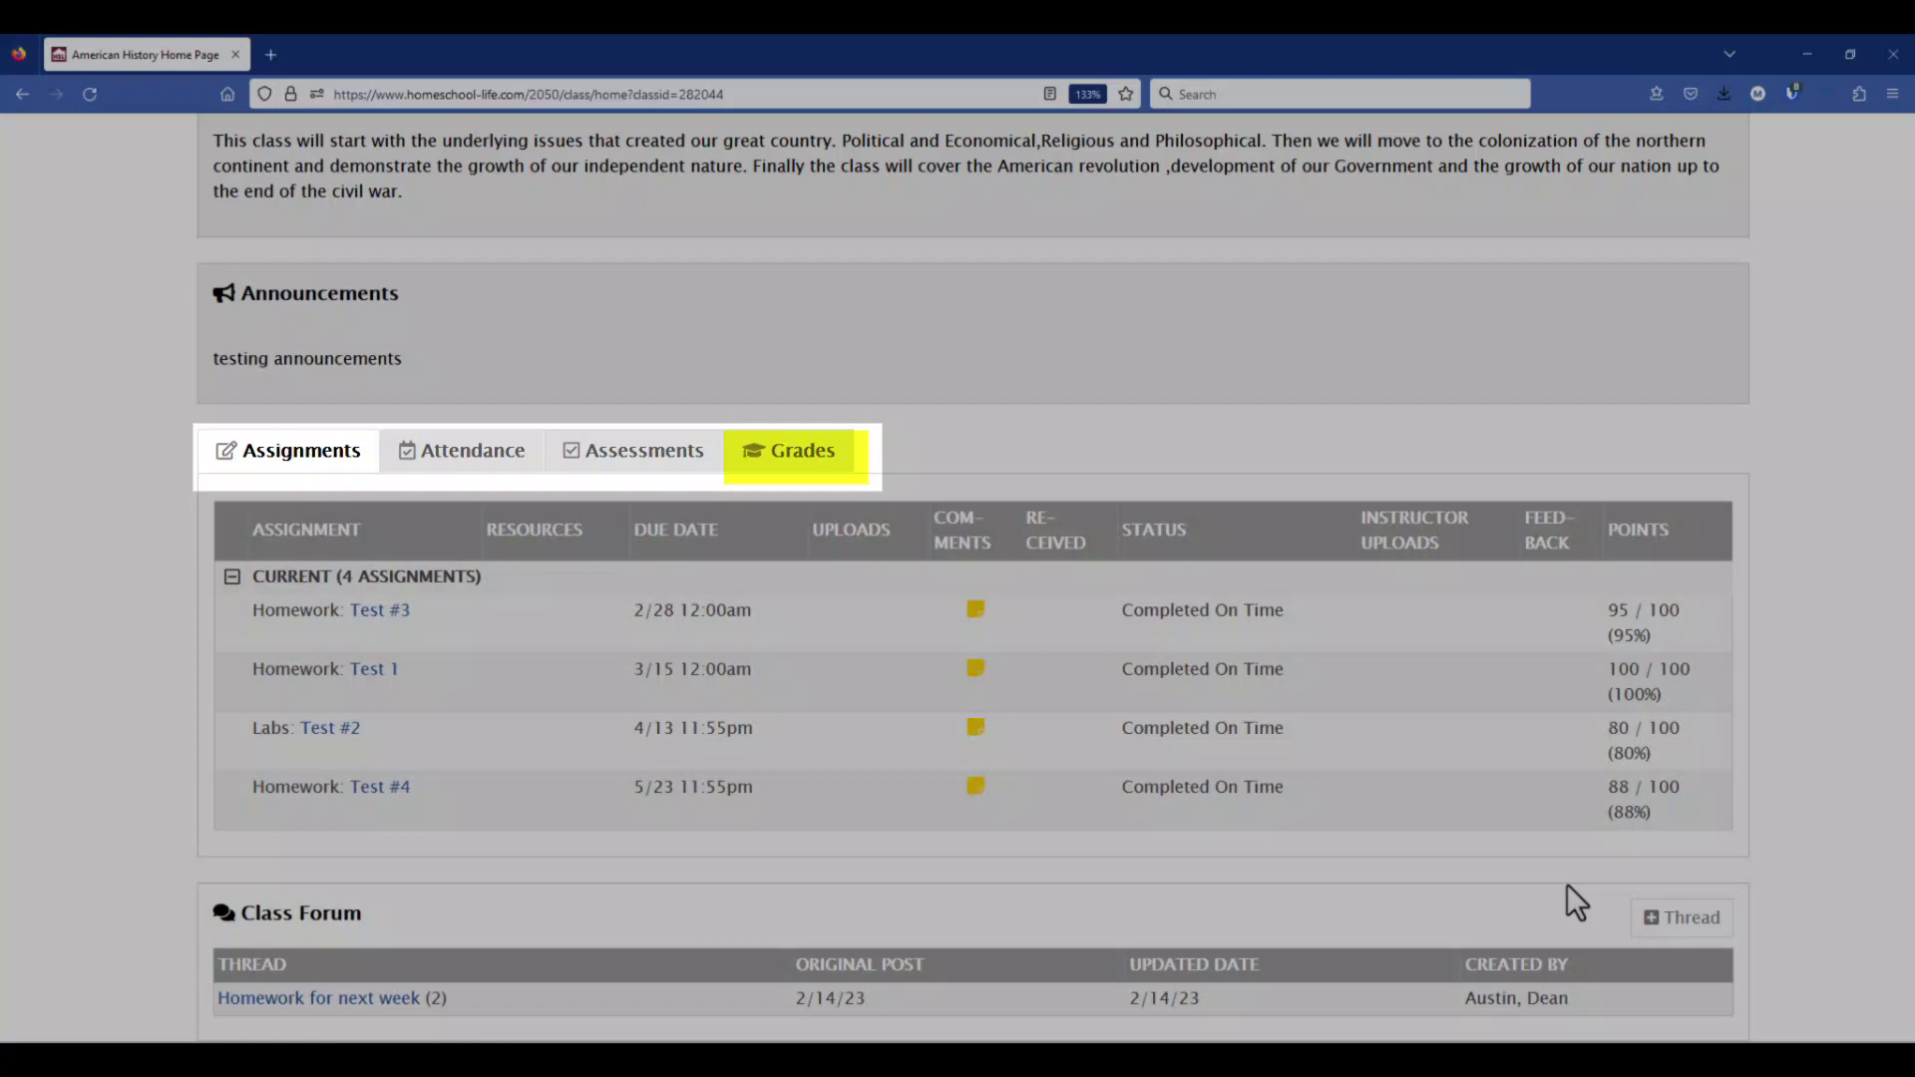
scroll(1240, 643, down, 3)
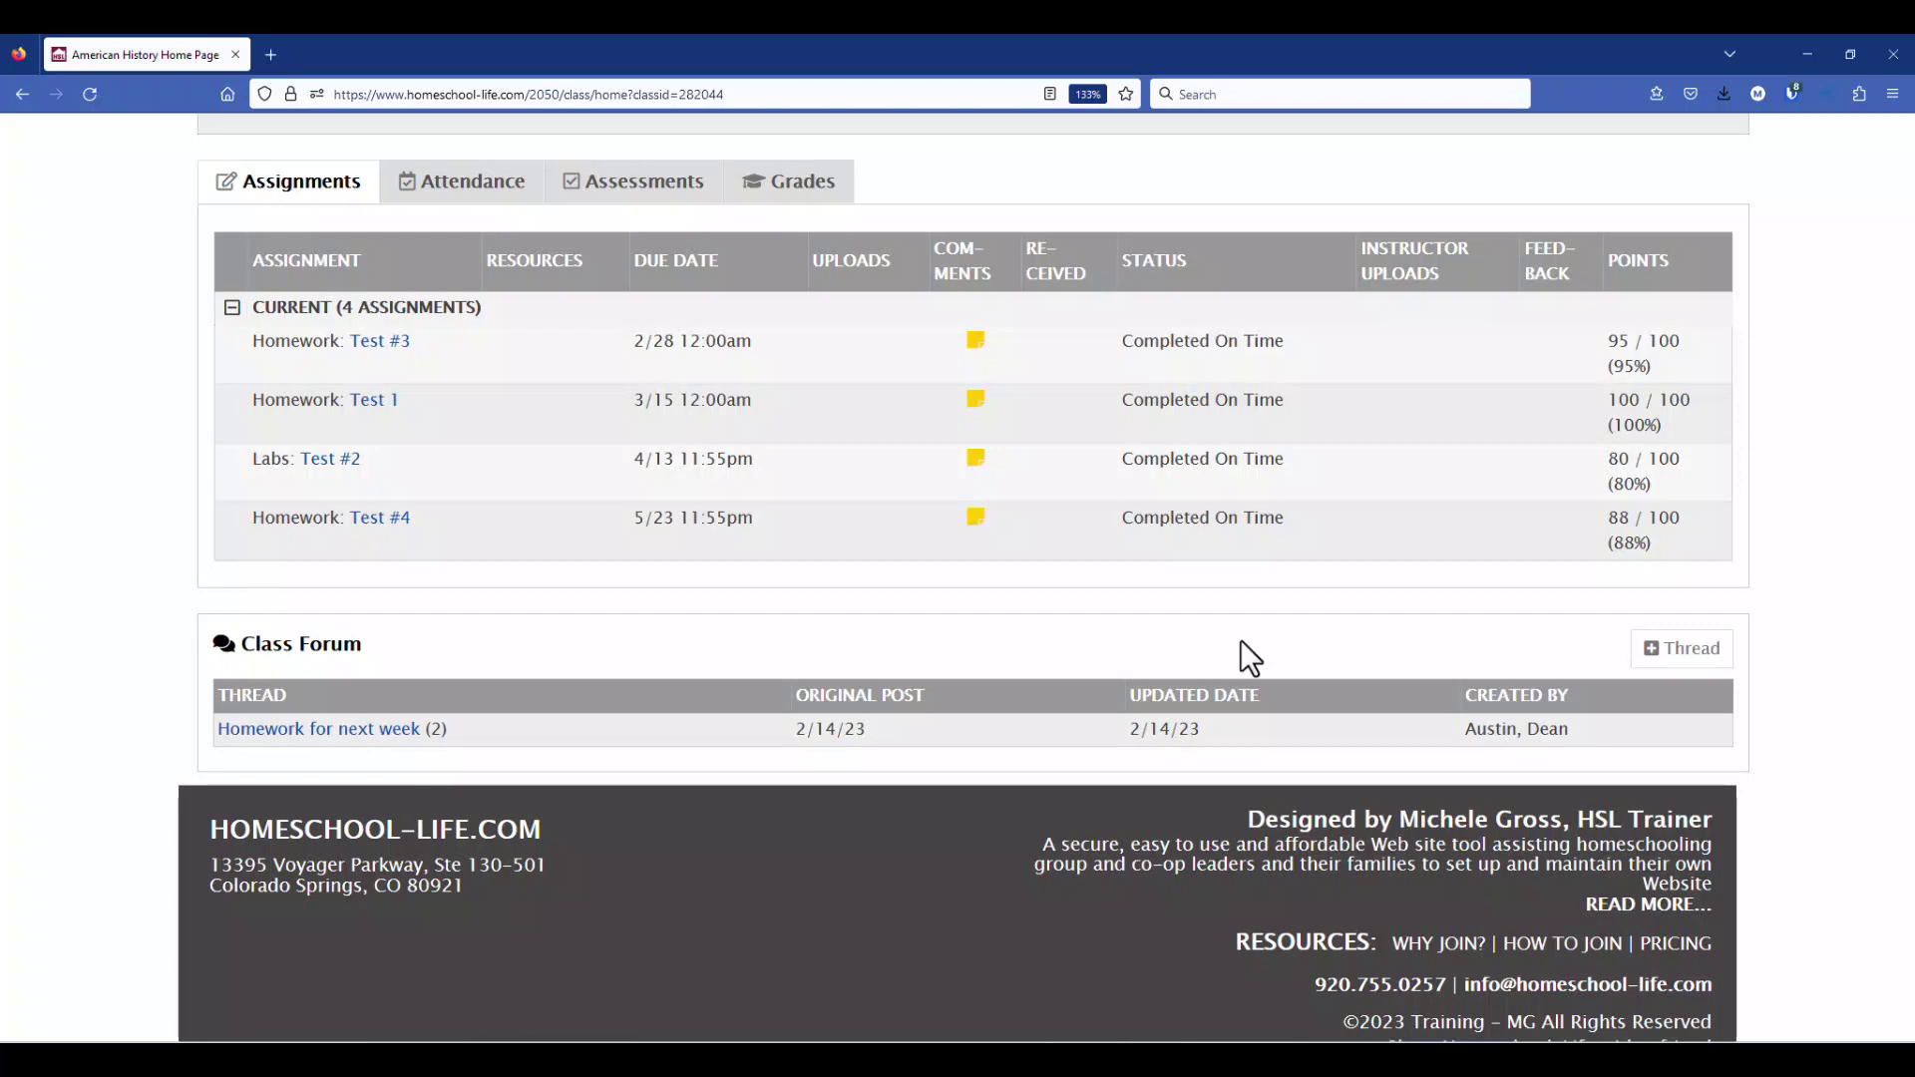
scroll(1240, 639, up, 6)
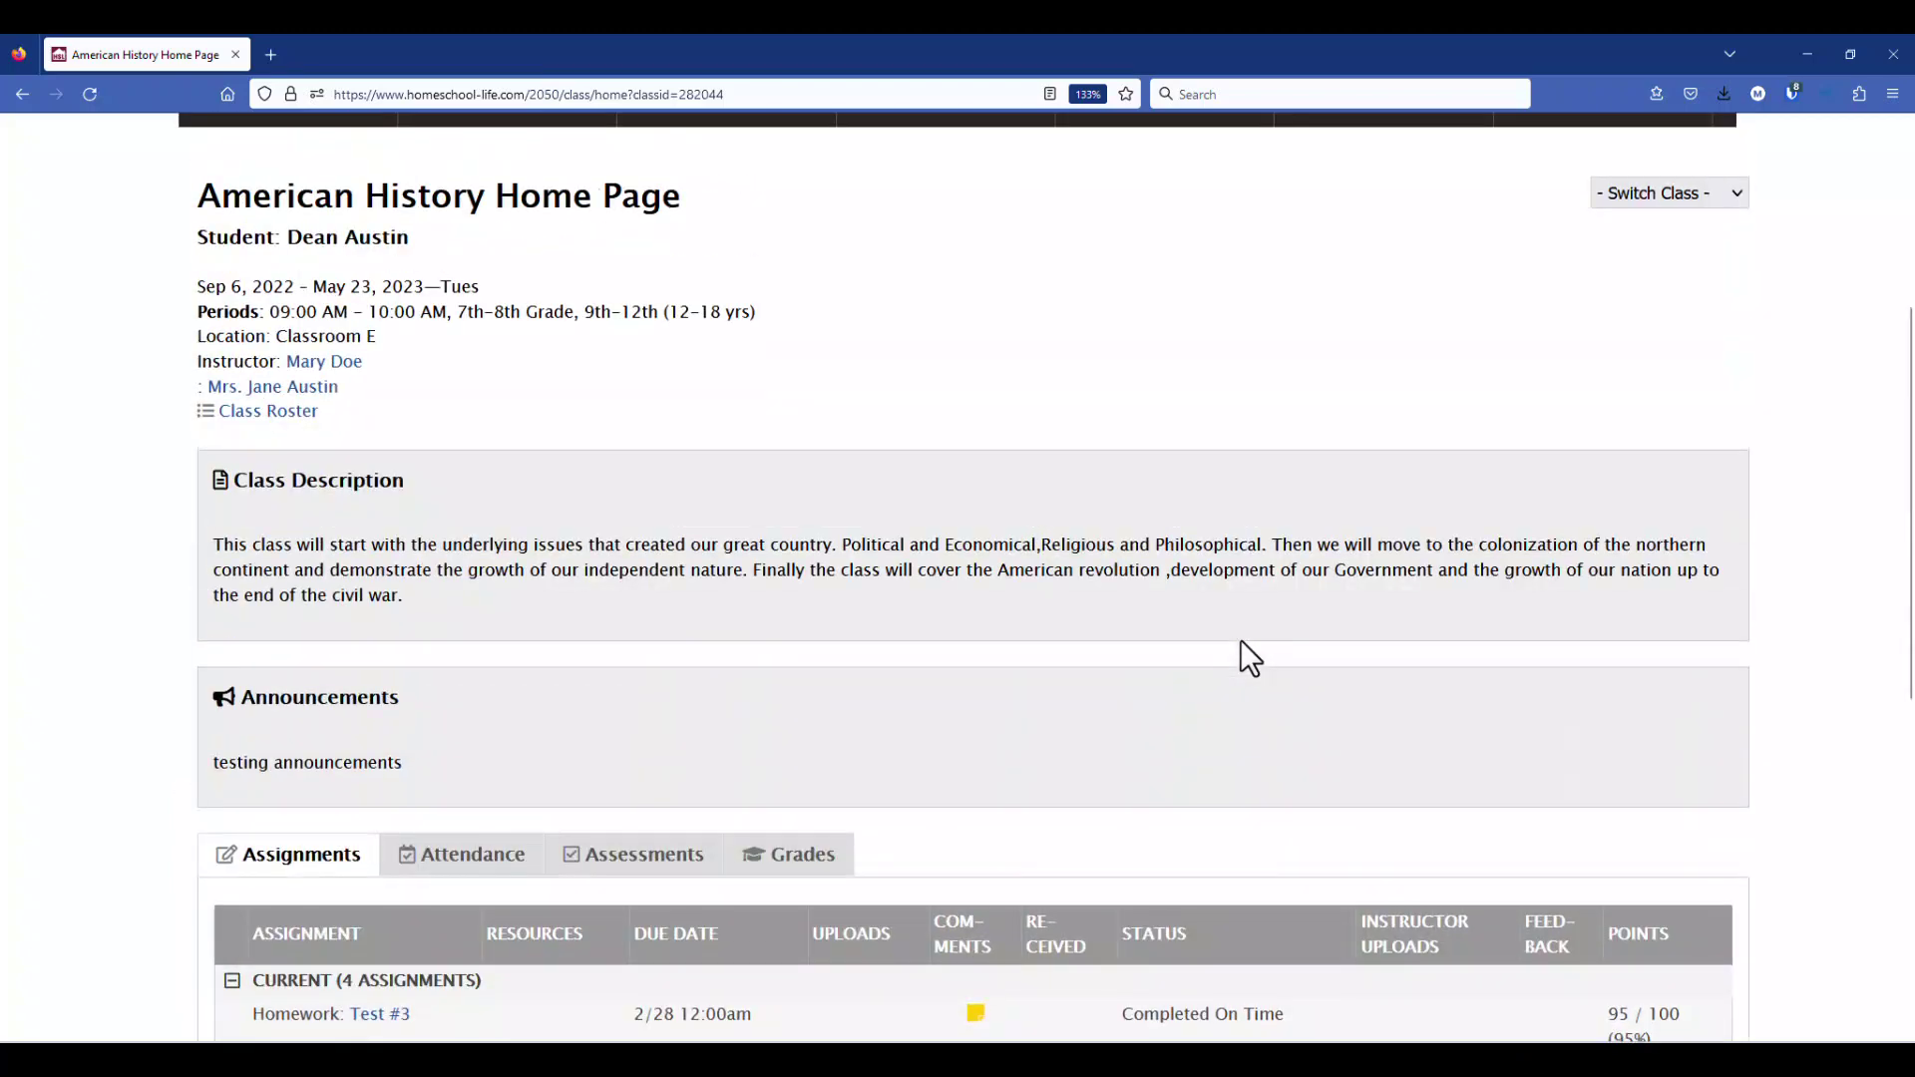
scroll(1241, 639, up, 4)
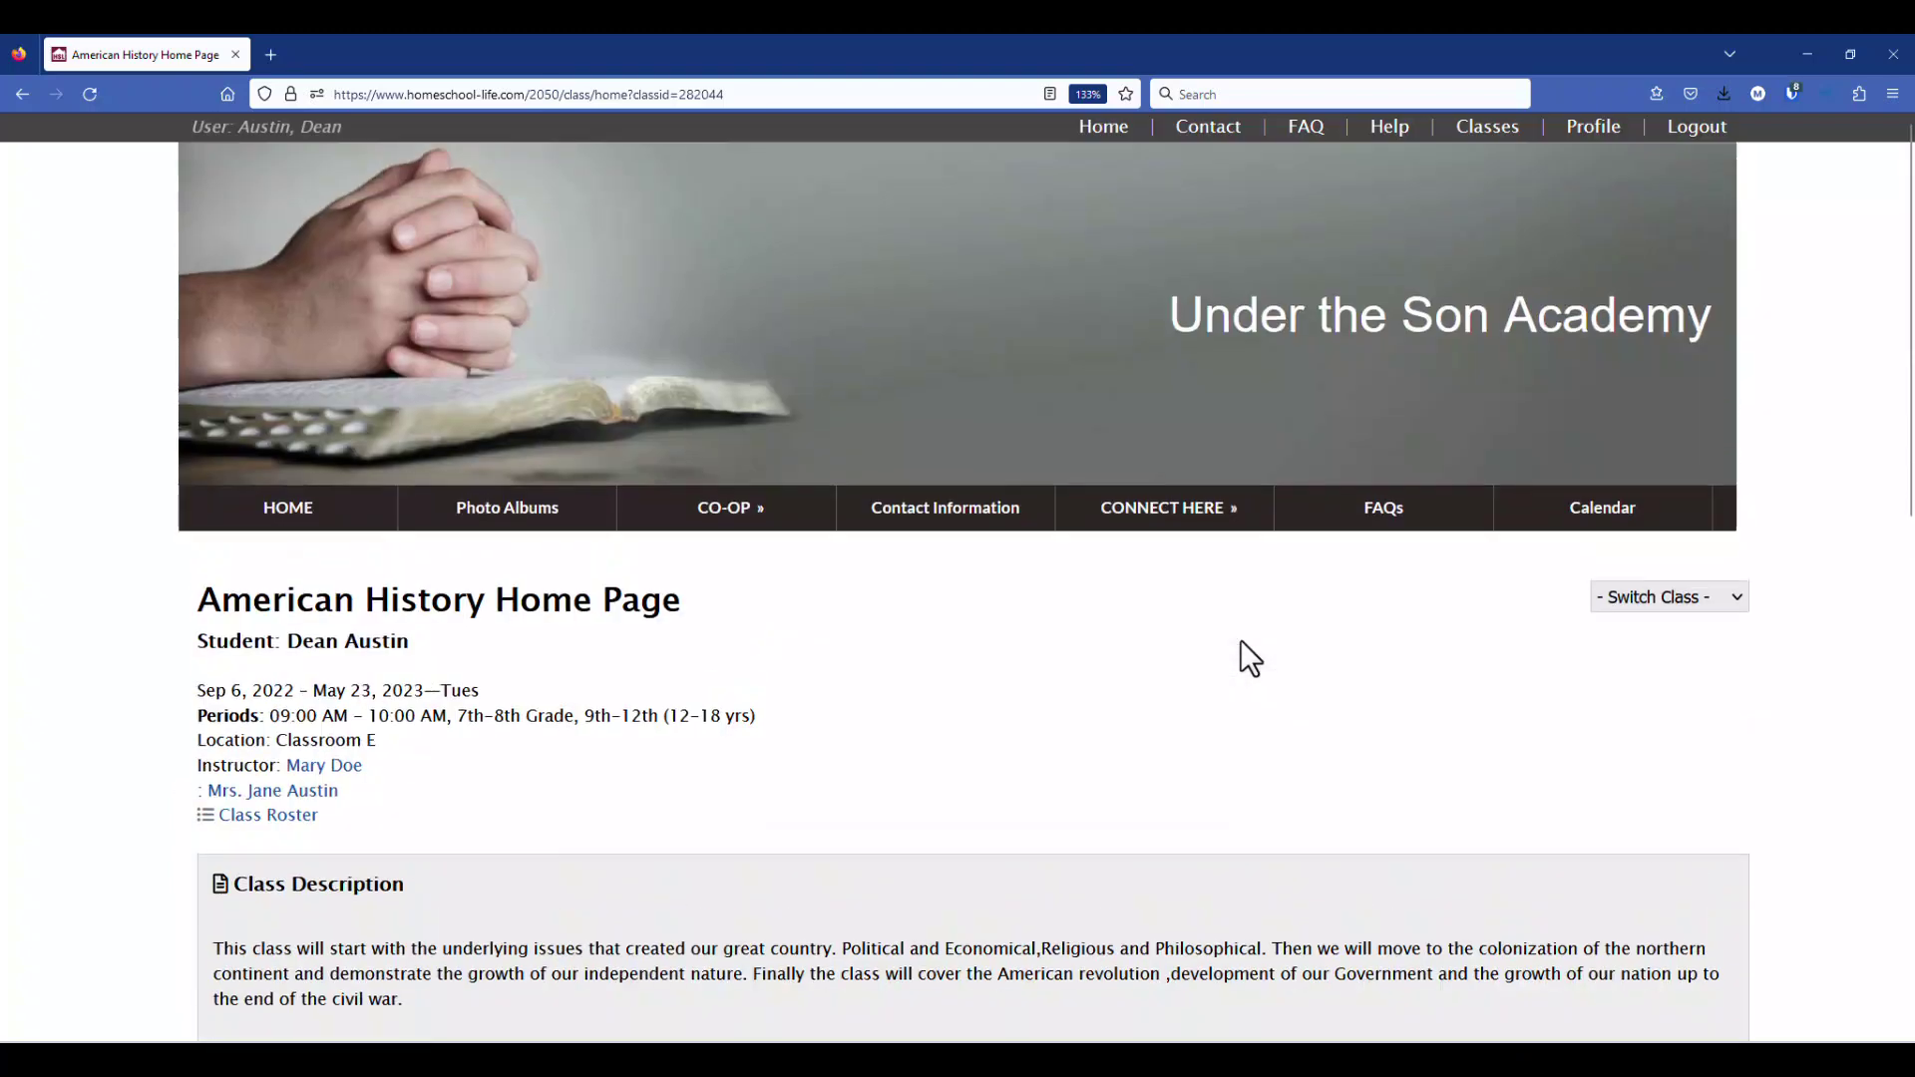
click(1483, 133)
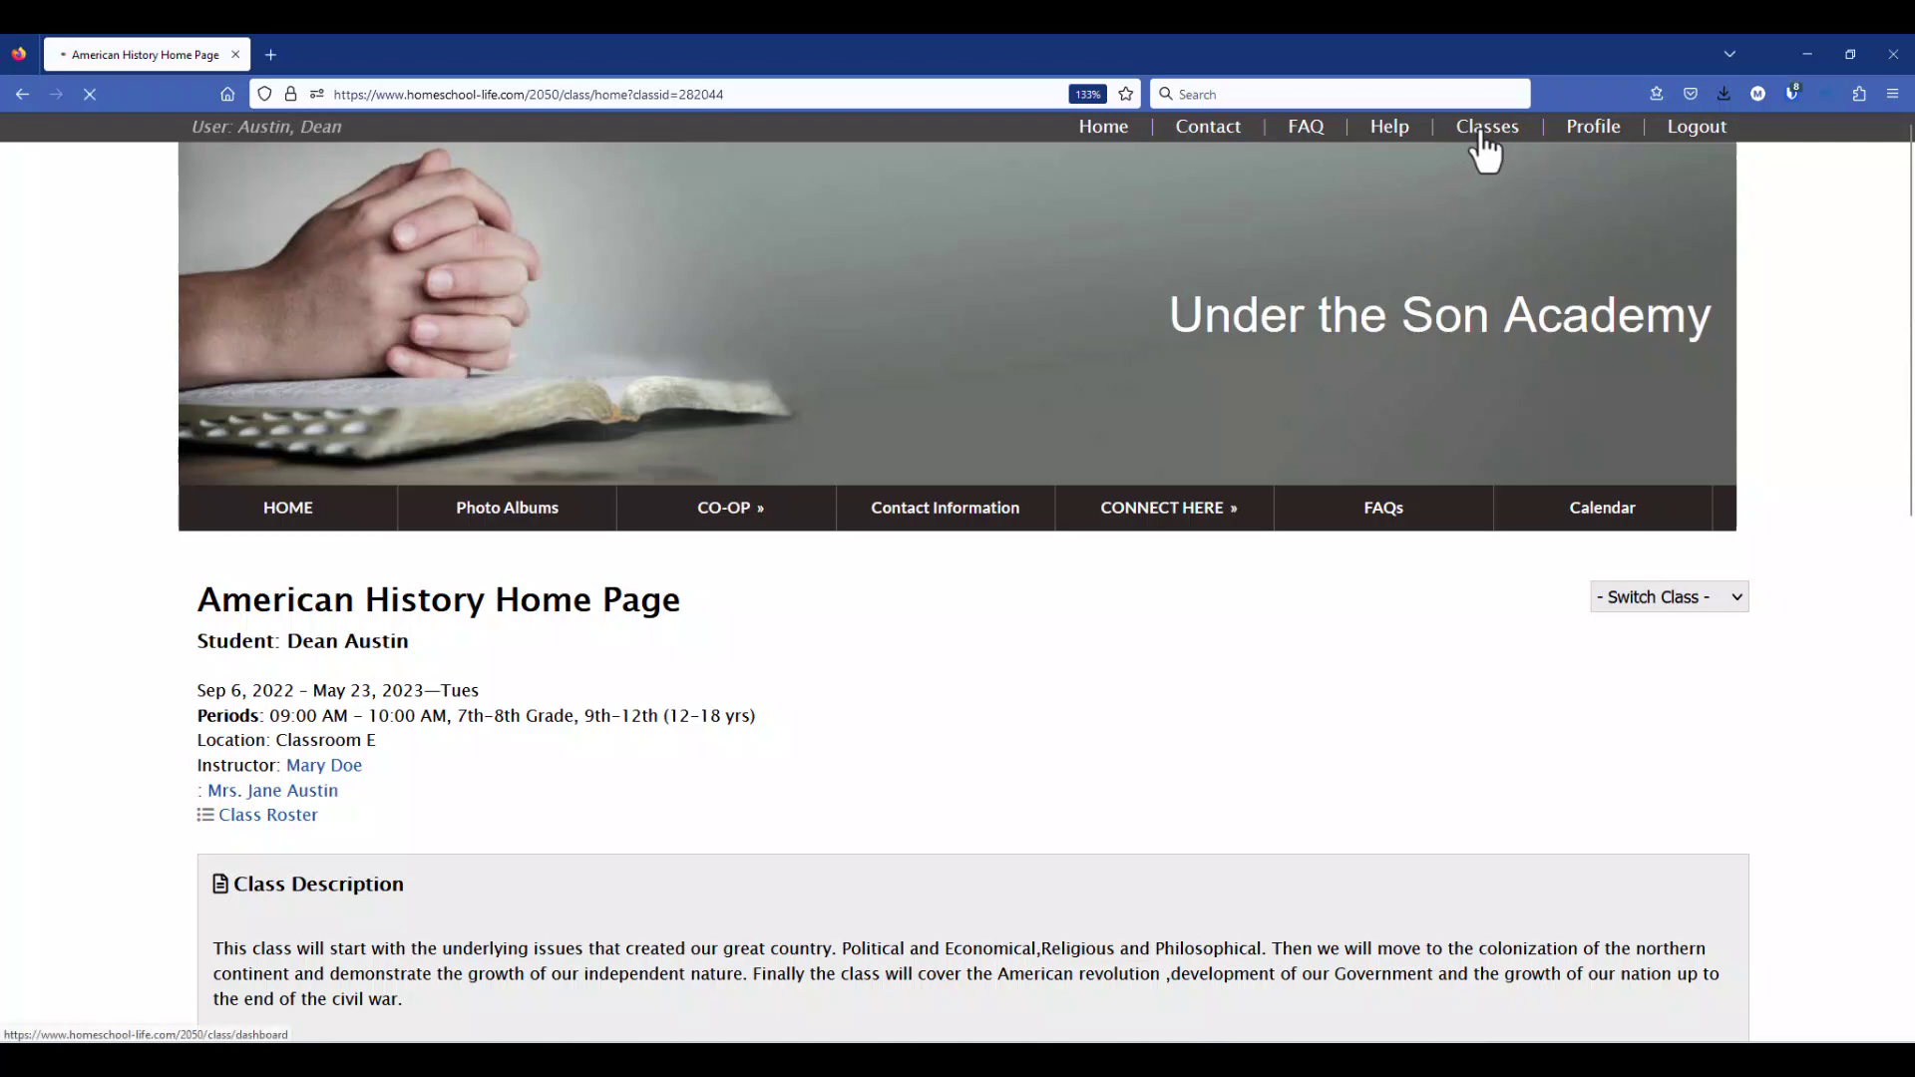